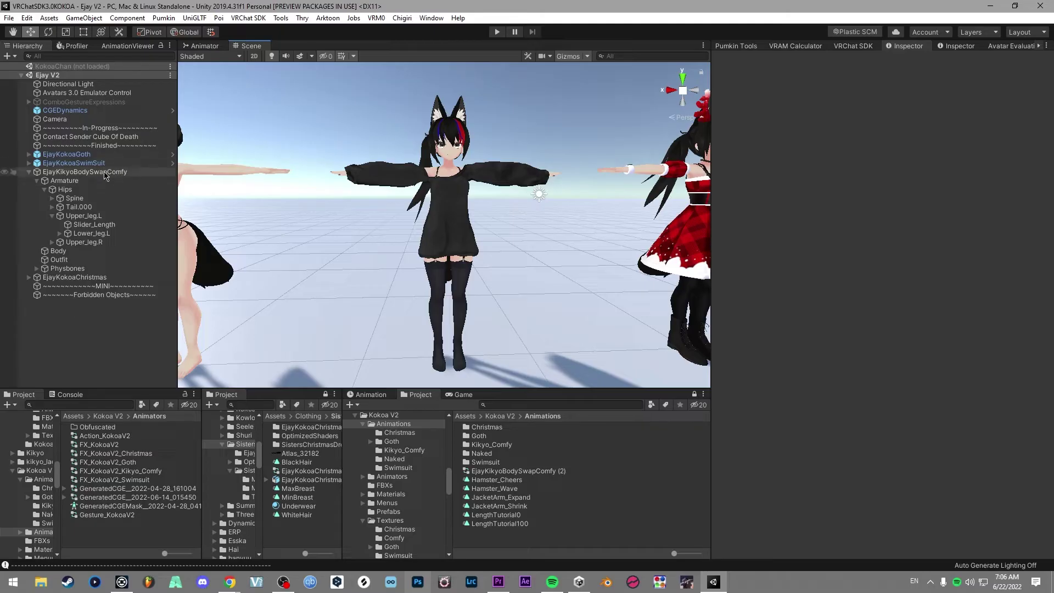
Step: Examine the VRC Phys Bone settings of Slider_Length, including its Immobile option
click(96, 225)
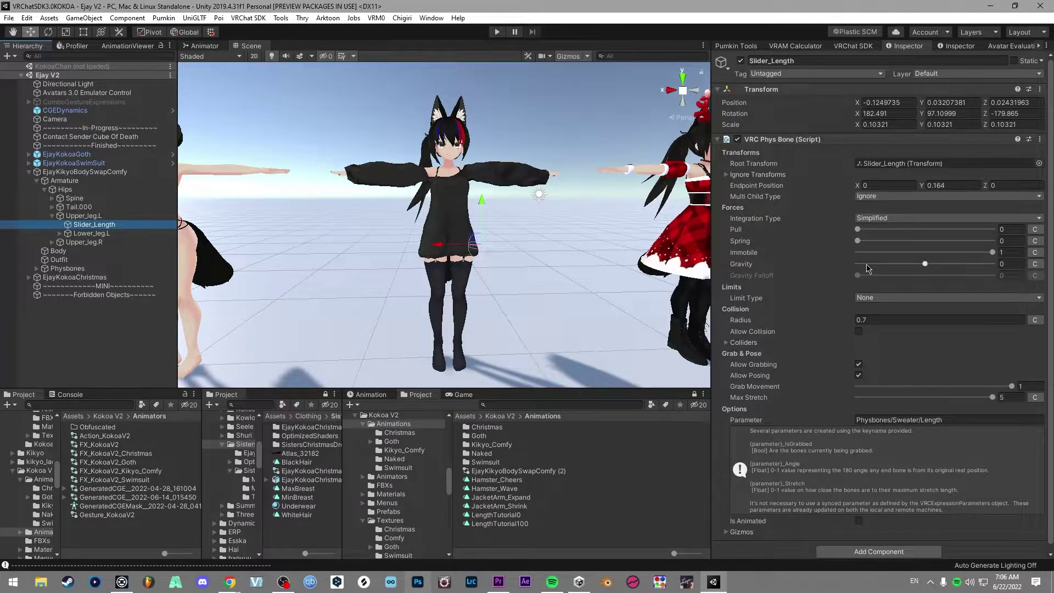
scroll(867, 268, down, 1)
mouse_move(749, 250)
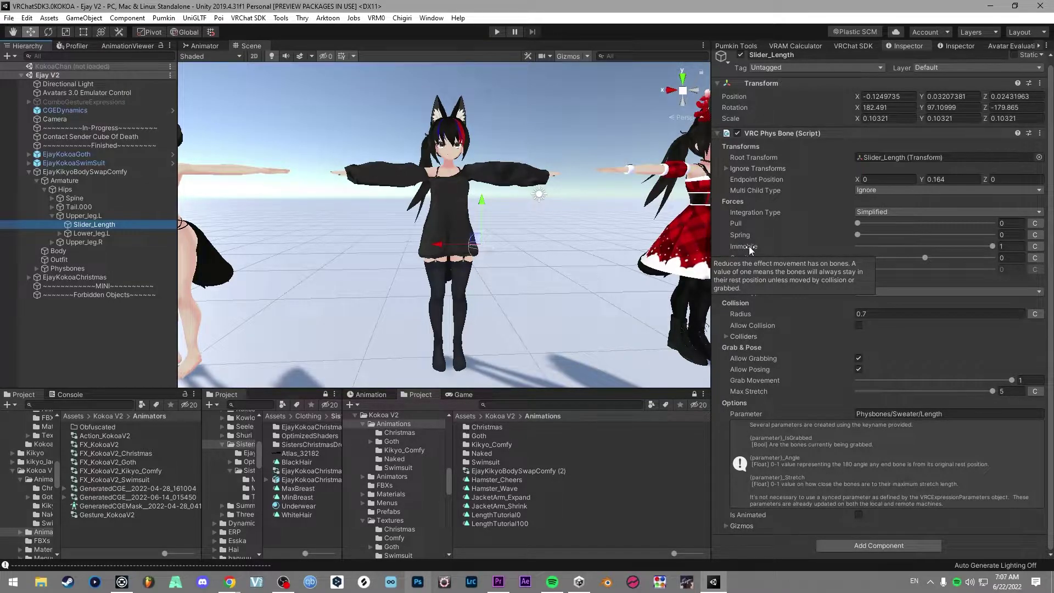
Step: Try the Angle limit type with a max angle of 0 on the phys bone and return the limit type to None
click(865, 291)
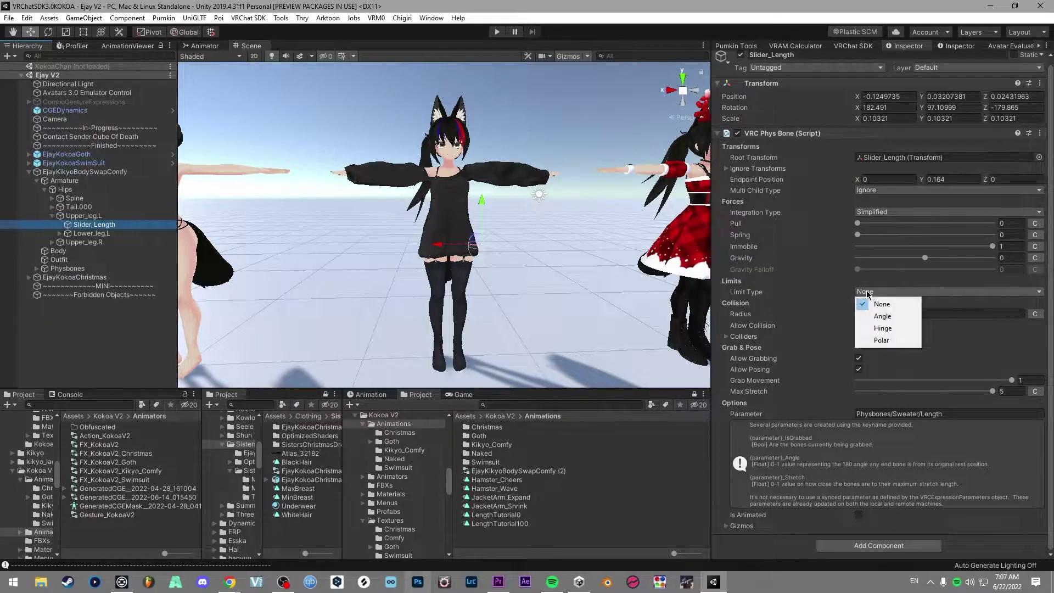
click(883, 316)
click(858, 303)
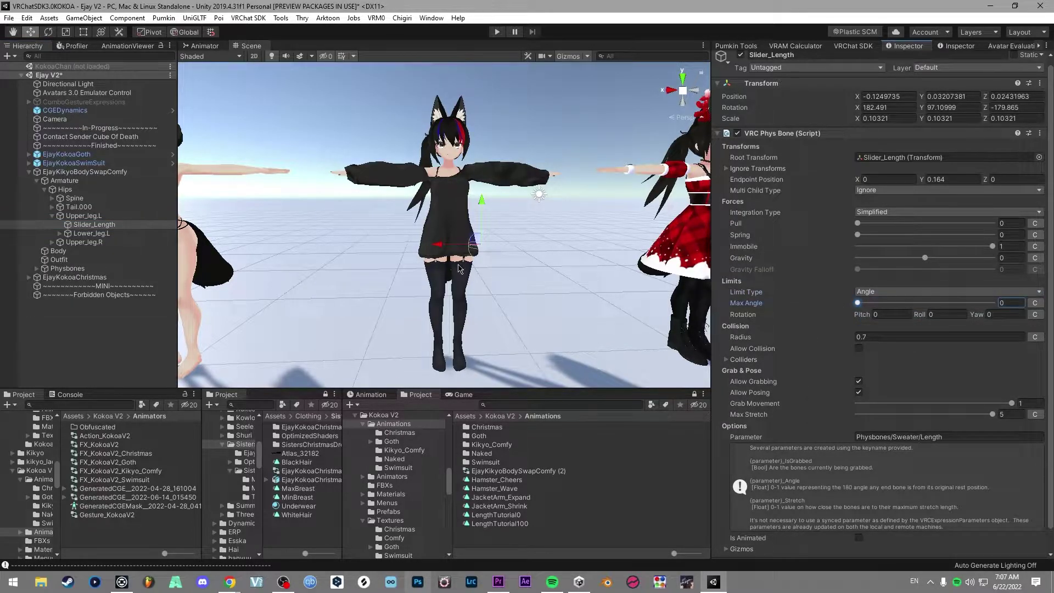
click(905, 292)
click(872, 299)
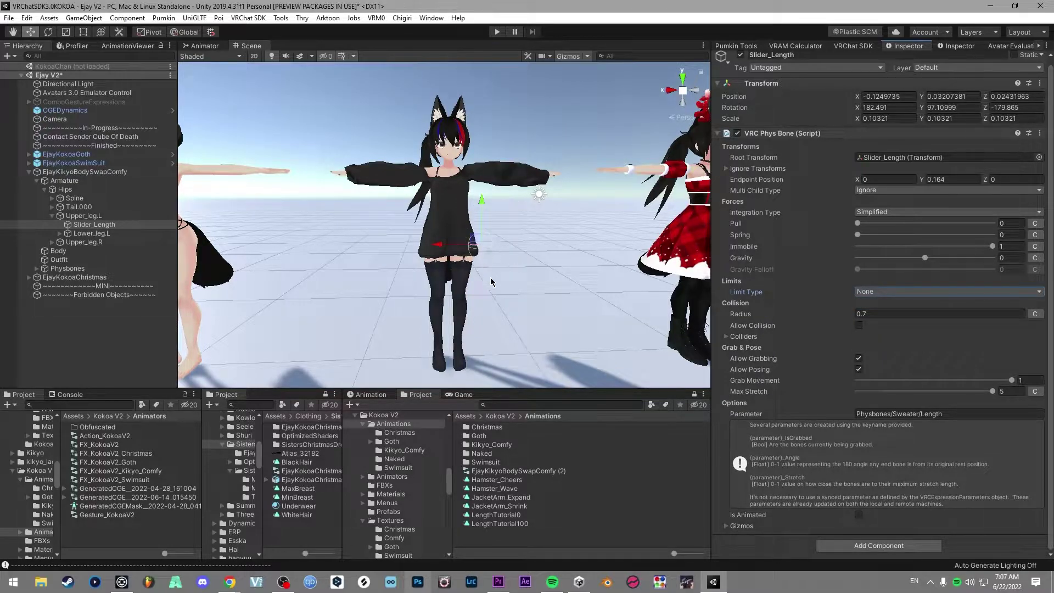
click(892, 292)
click(876, 302)
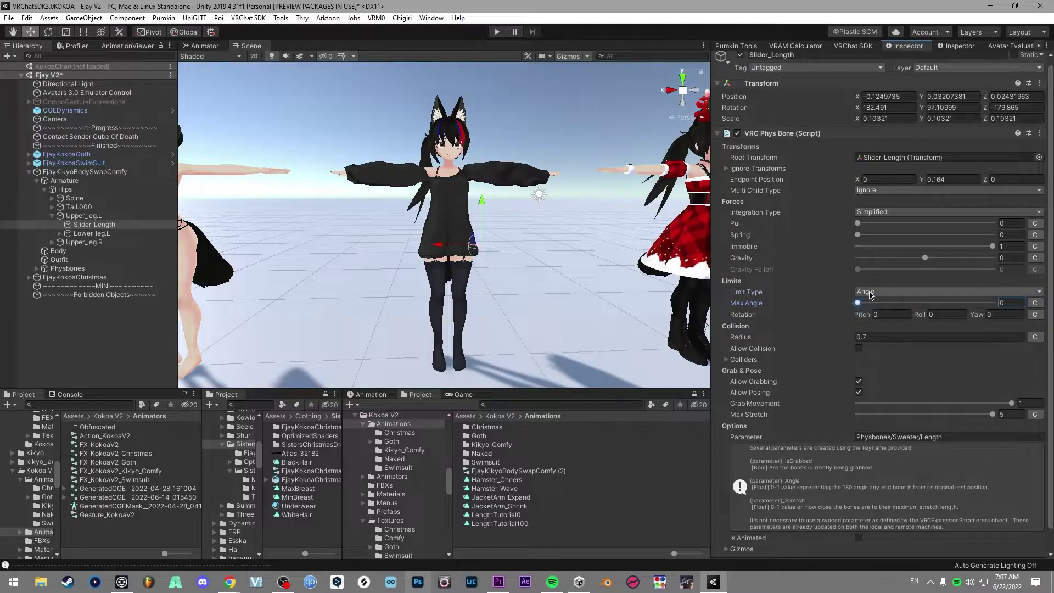
click(870, 291)
click(867, 301)
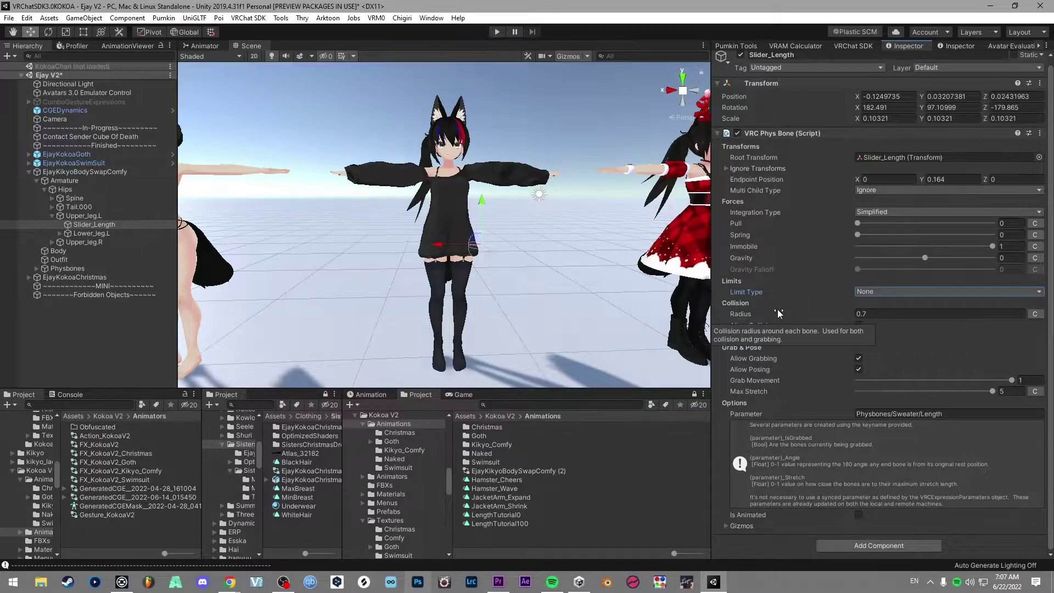
Step: Nudge Slider_Length sideways at the sweater hem to about X -0.1264, Y 0.0321, Z 0.0245
right_click(609, 299)
key(f)
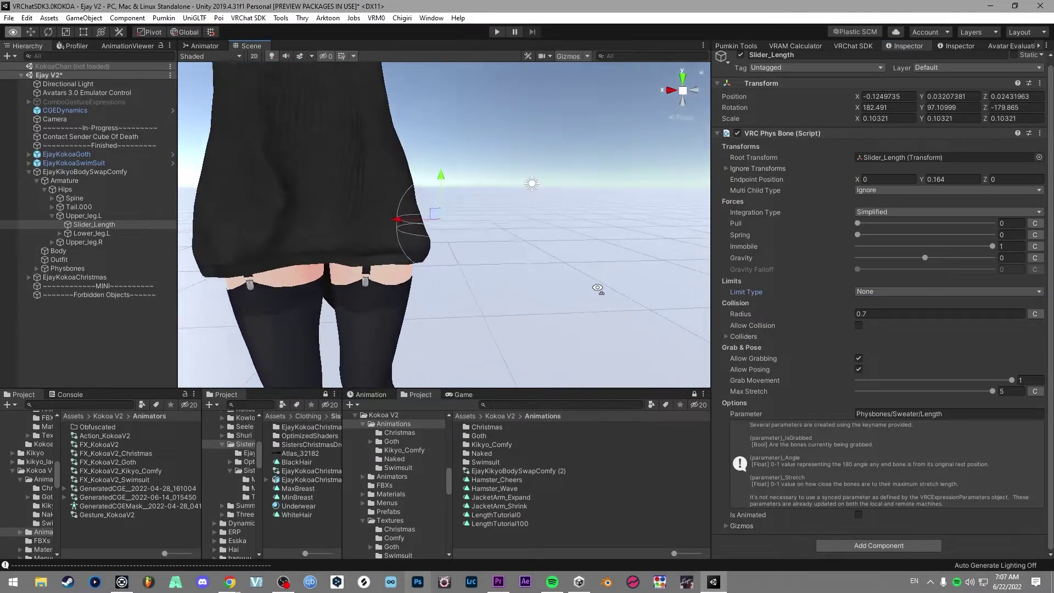
right_drag(505, 243, 415, 220)
drag(415, 220, 419, 220)
middle_drag(426, 214, 499, 215)
right_drag(500, 212, 500, 211)
alt+drag(501, 211, 552, 225)
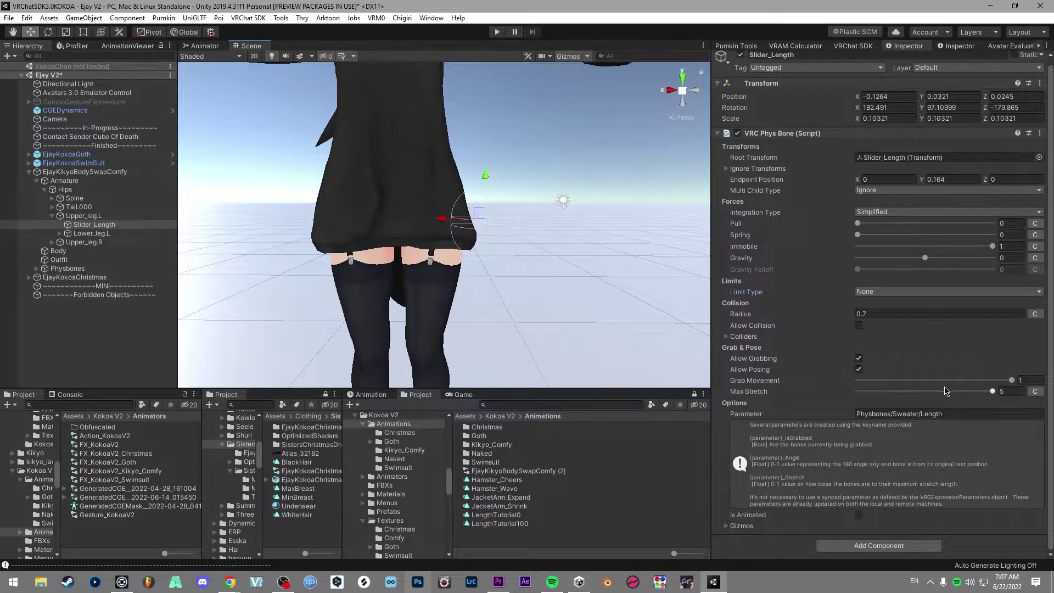
Step: Set the phys bone's Max Stretch to 1
mouse_move(761, 381)
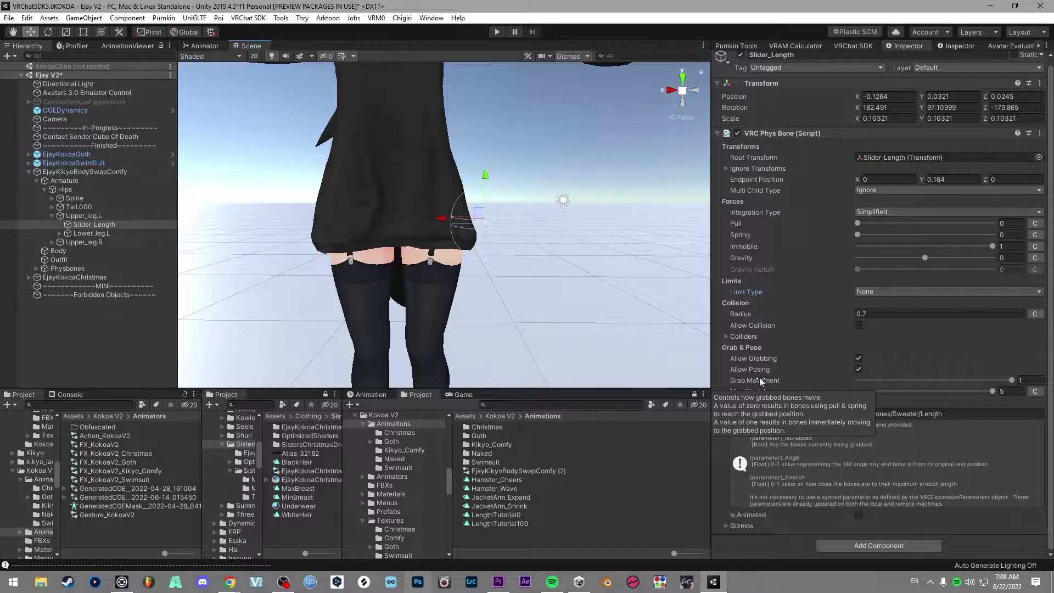
right_drag(561, 278, 557, 273)
key(s)
key(e)
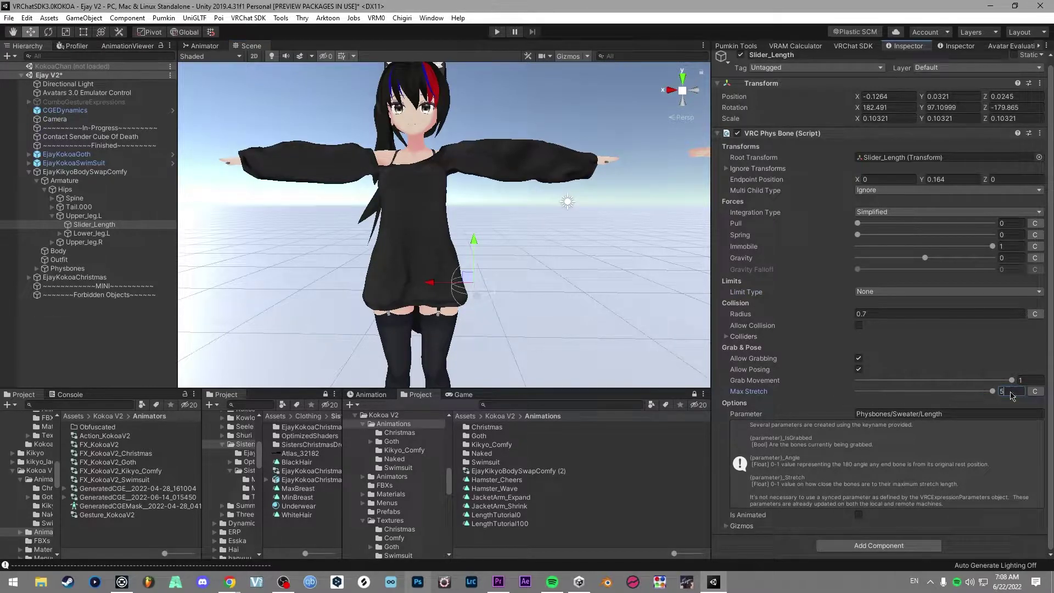
click(1013, 391)
text(1)
Step: Set the phys bone's Endpoint Position Y to 0.84 as the full stretch length below the sweater hem
right_drag(588, 291, 587, 291)
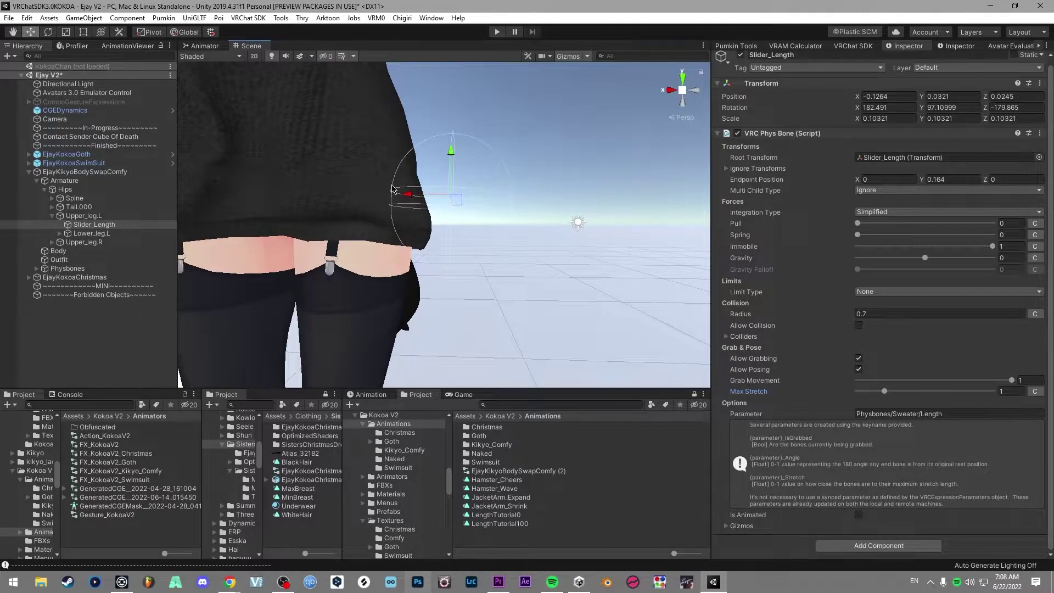
click(937, 181)
text(0.94)
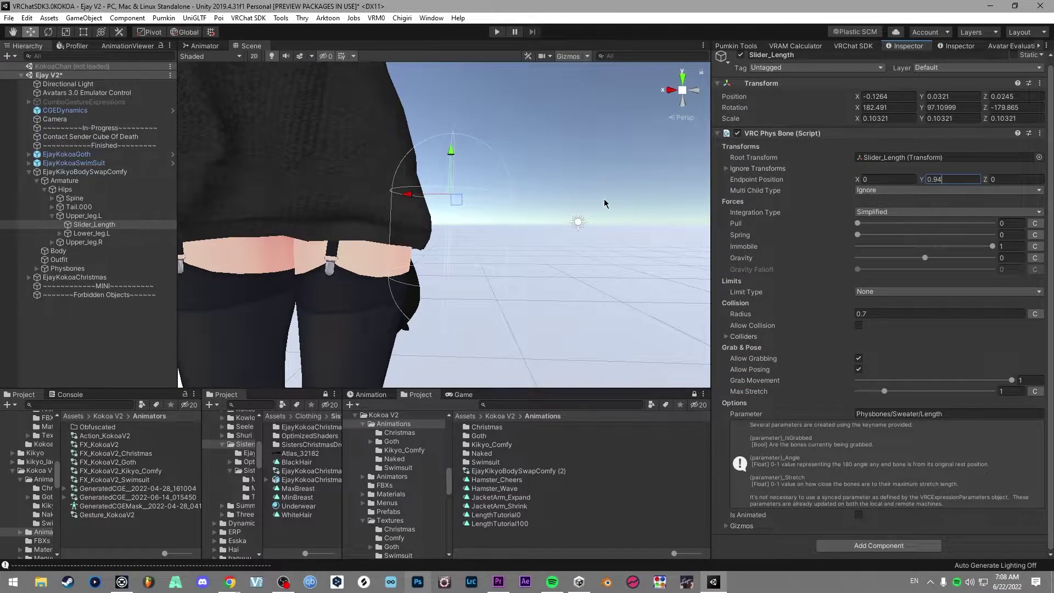
key(BackSpace)
text(8)
right_drag(529, 205, 442, 195)
key(a)
scroll(439, 214, down, 5)
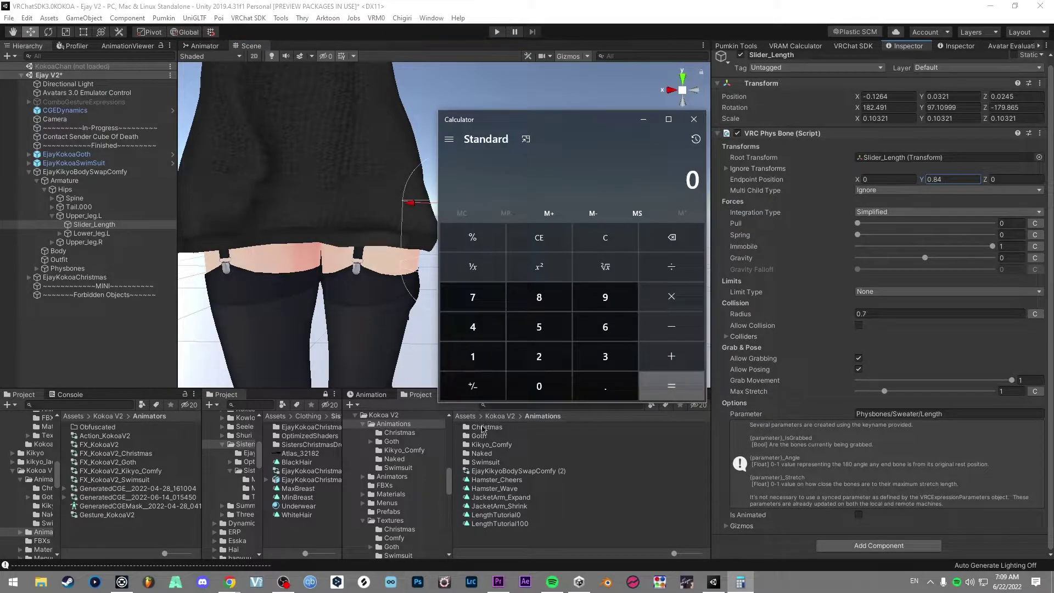
Step: Divide 0.84 by 4 in the Calculator
click(540, 385)
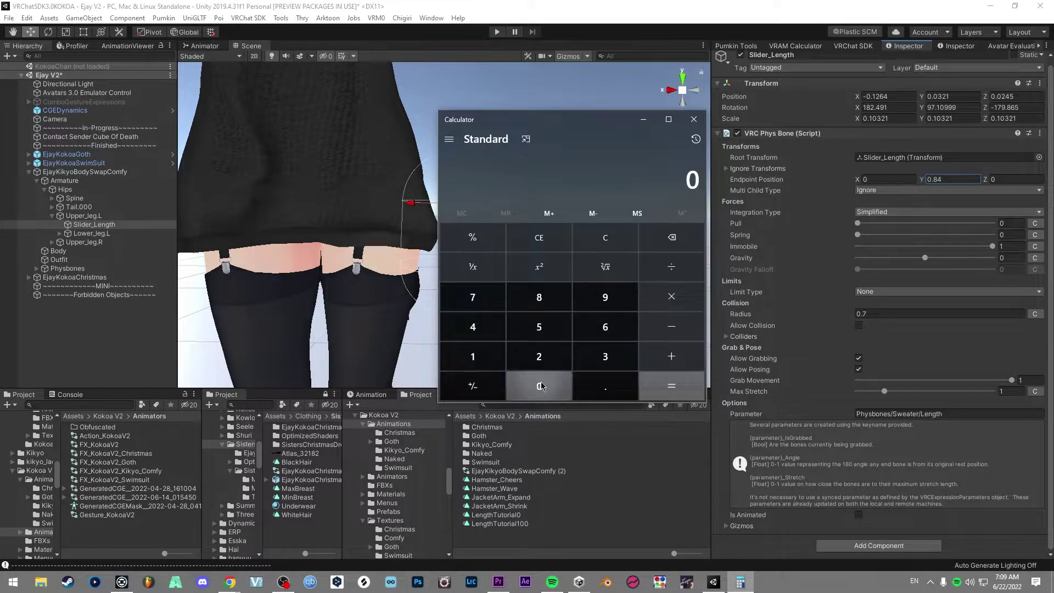
click(604, 385)
click(542, 302)
text(4)
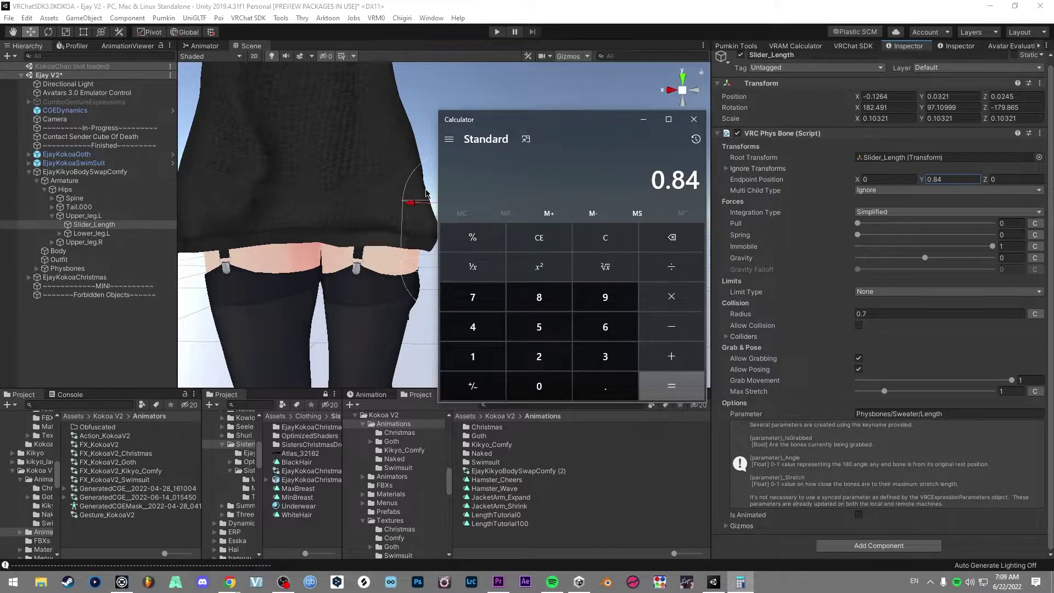
click(670, 267)
text(4)
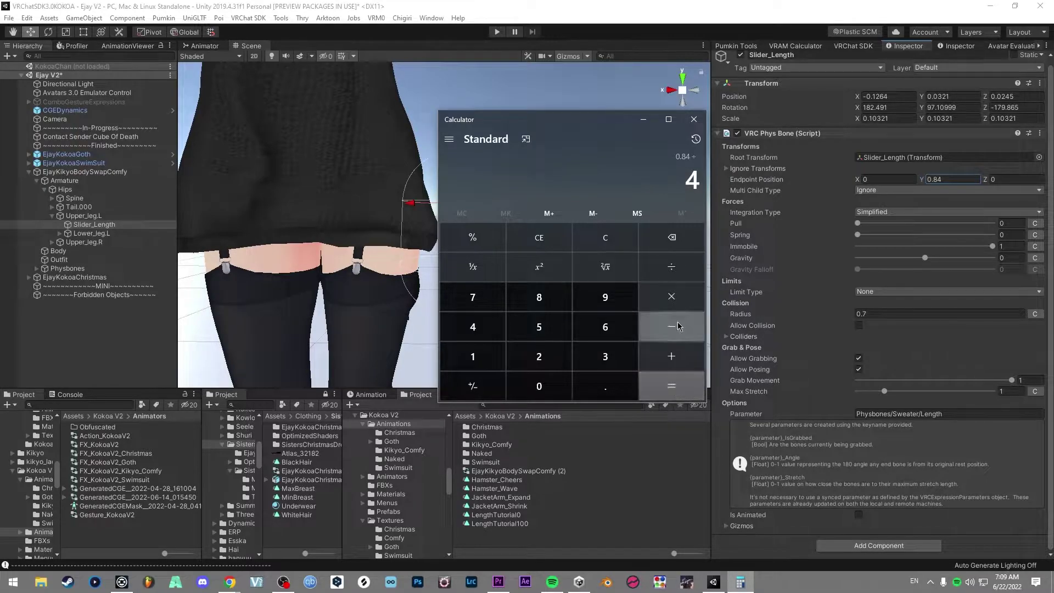
click(676, 391)
Step: Set the phys bone's Endpoint Position Y to 0.21 and its Max Stretch to 4
drag(955, 179, 921, 171)
text(0.21)
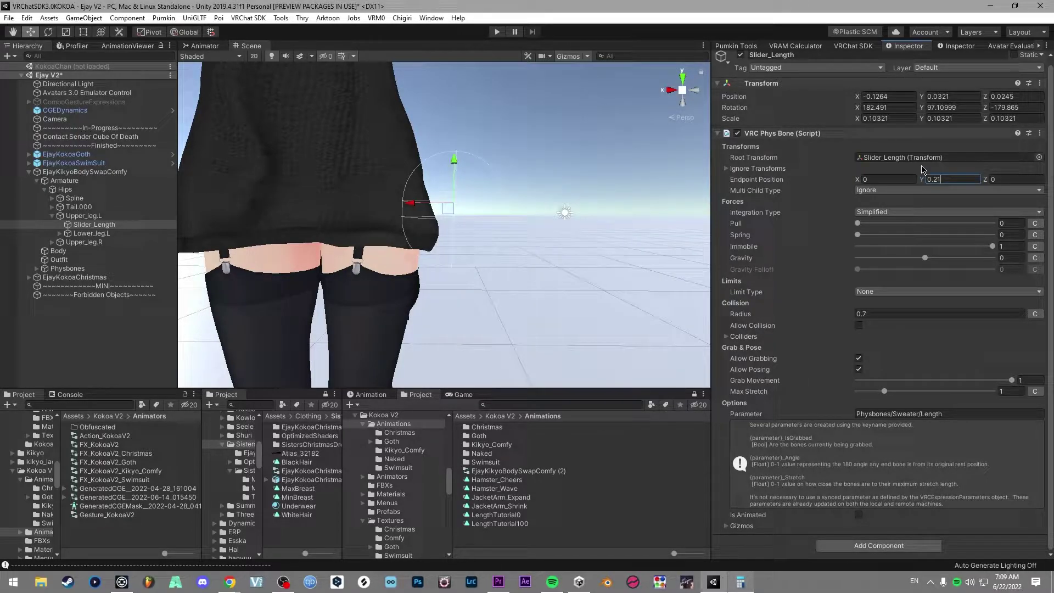
drag(1012, 391, 985, 388)
text(4)
right_drag(498, 291, 518, 298)
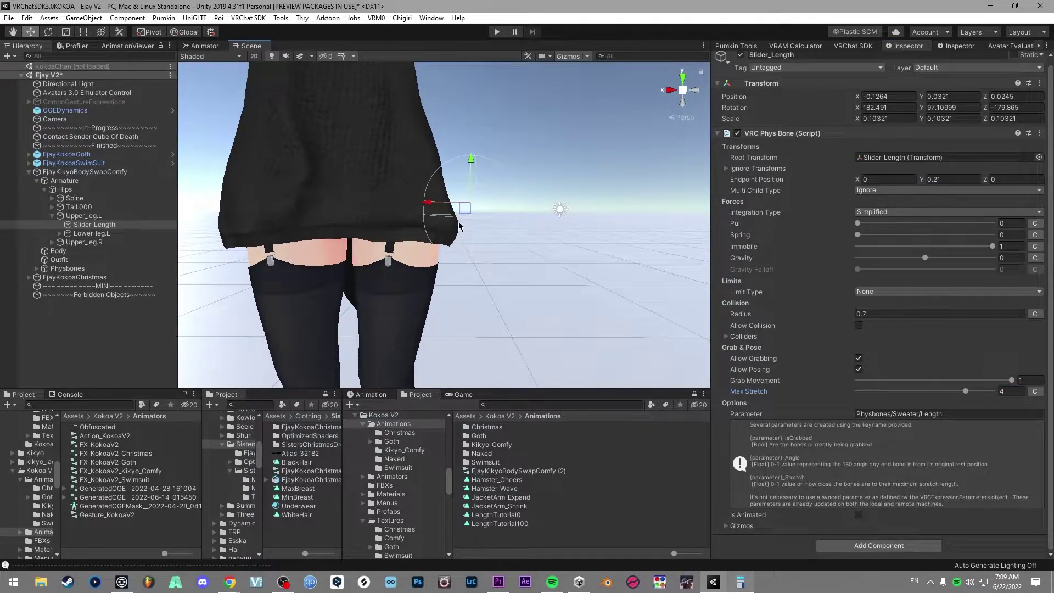
Step: Check the phys bone's parameter name, and review the parameter list of EjayKikyoBodySwapComfy's FX controller
click(970, 414)
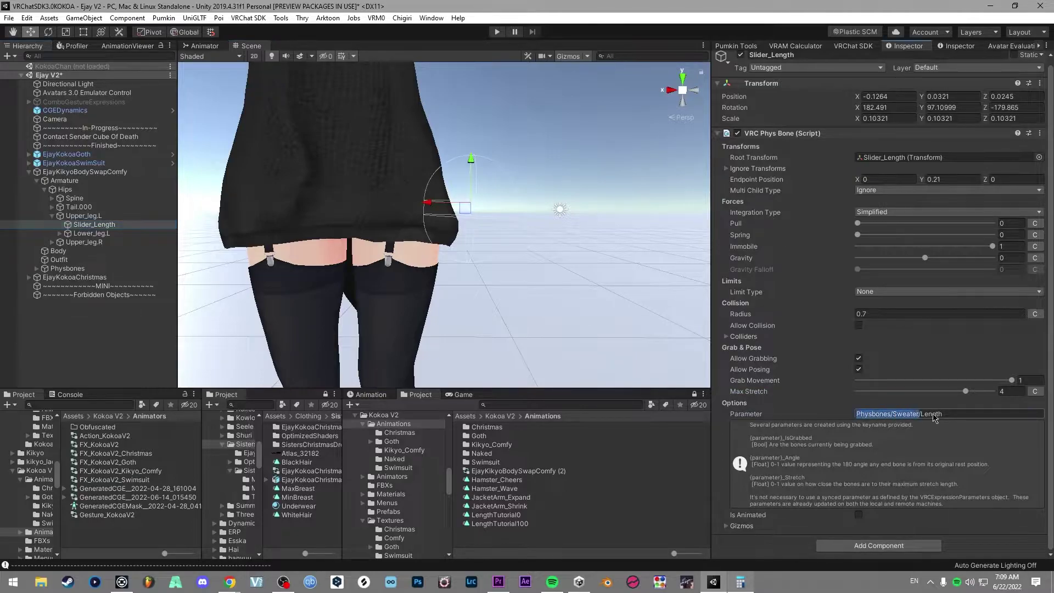
click(962, 414)
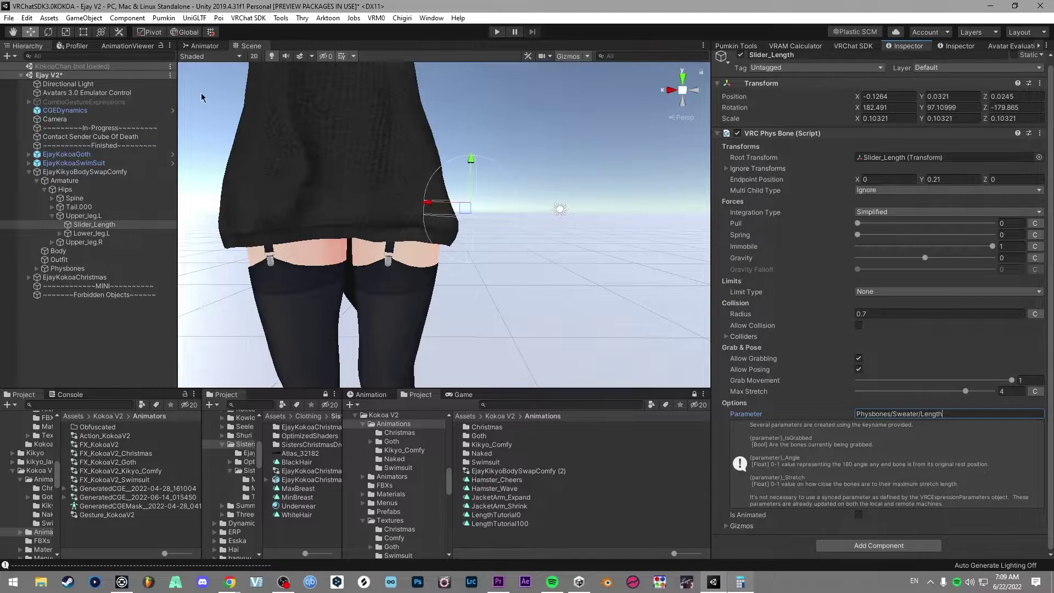
click(85, 172)
double_click(832, 437)
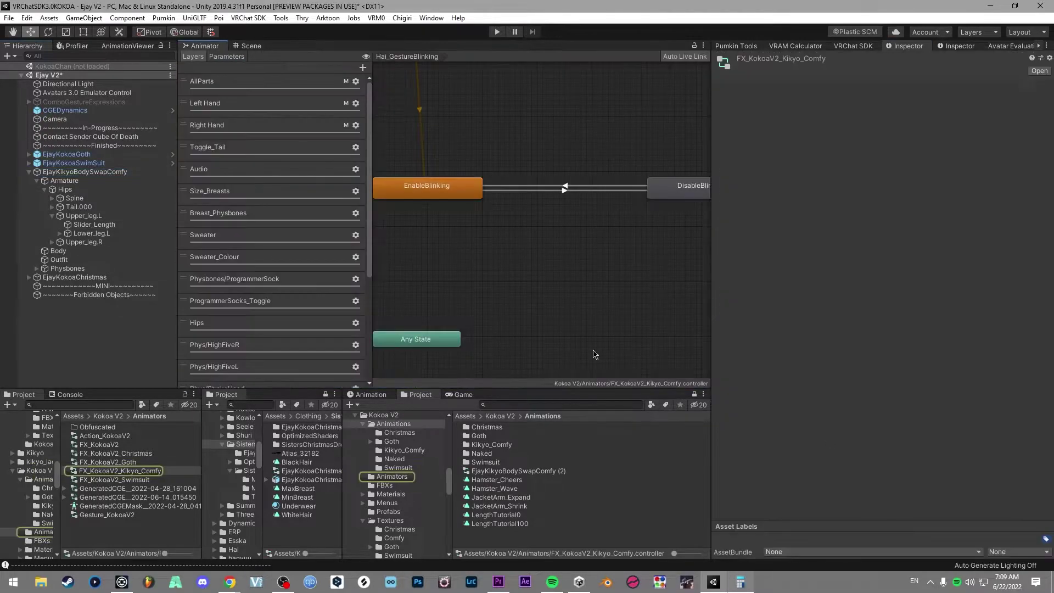
click(226, 56)
click(359, 68)
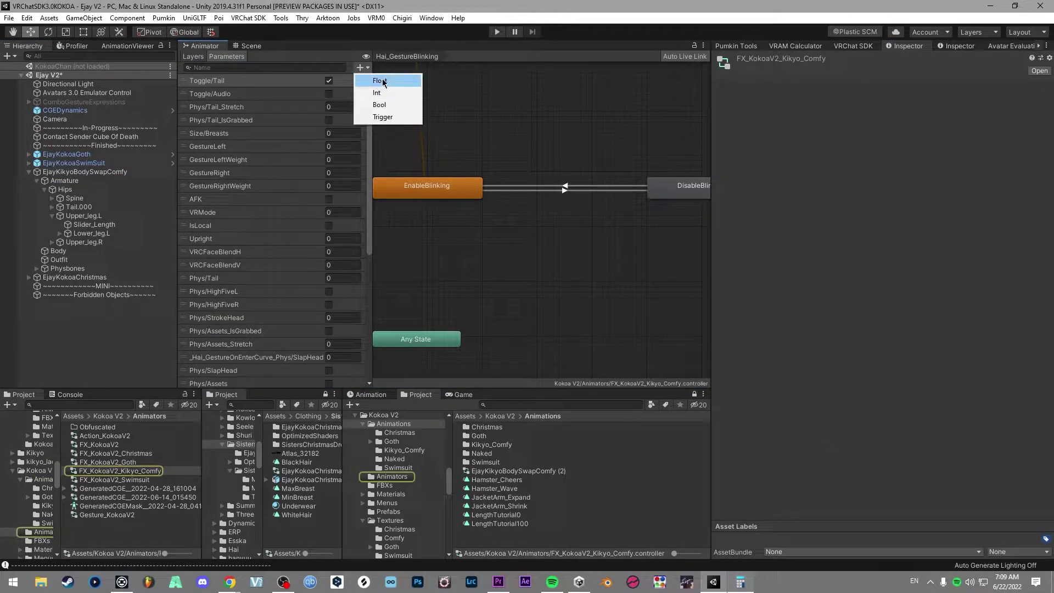
click(486, 90)
scroll(264, 264, down, 8)
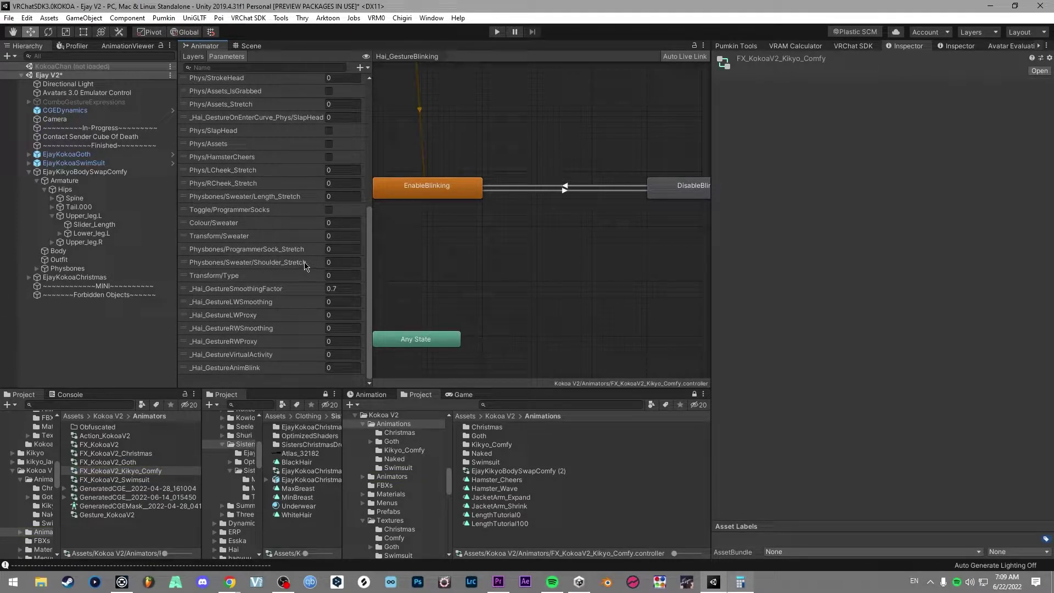
Step: Open the blend tree in the Physbones/Sweater/Shoulder_Stretch layer of the FX controller
click(192, 56)
click(284, 282)
scroll(486, 266, down, 3)
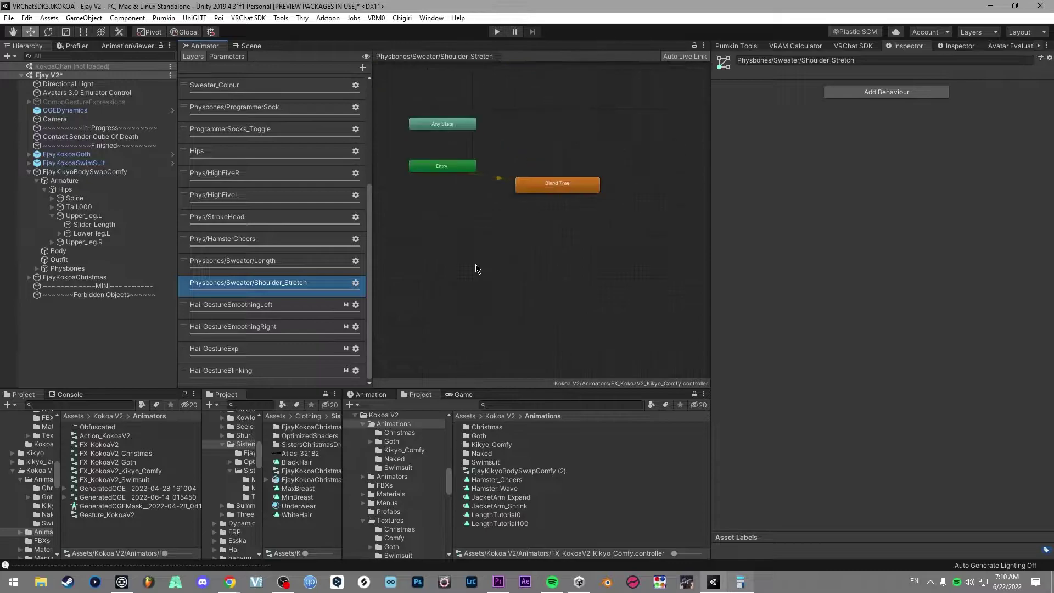
middle_drag(508, 193, 499, 261)
right_click(522, 204)
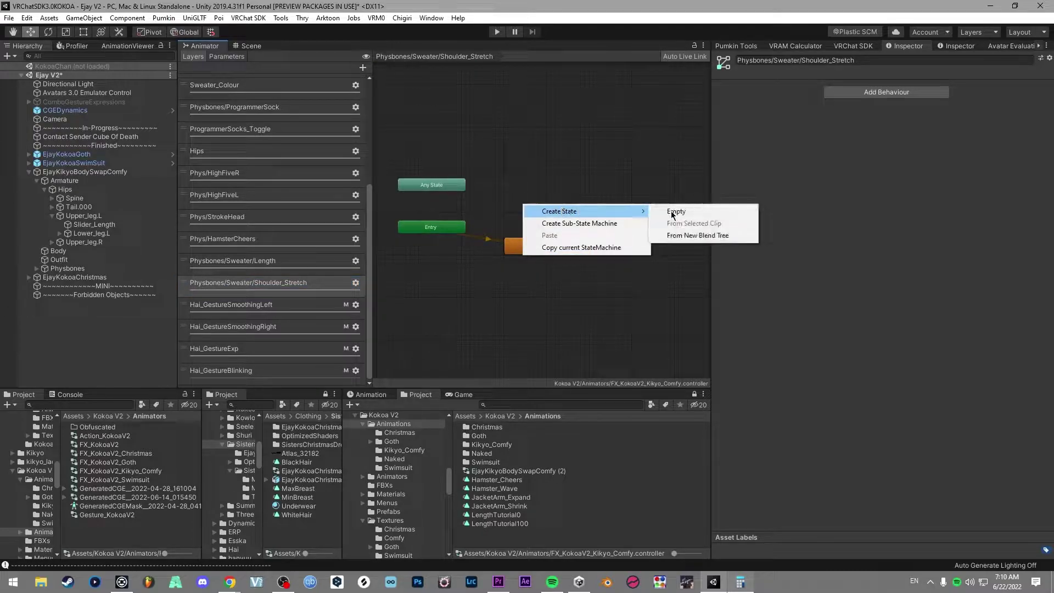
click(542, 251)
double_click(541, 251)
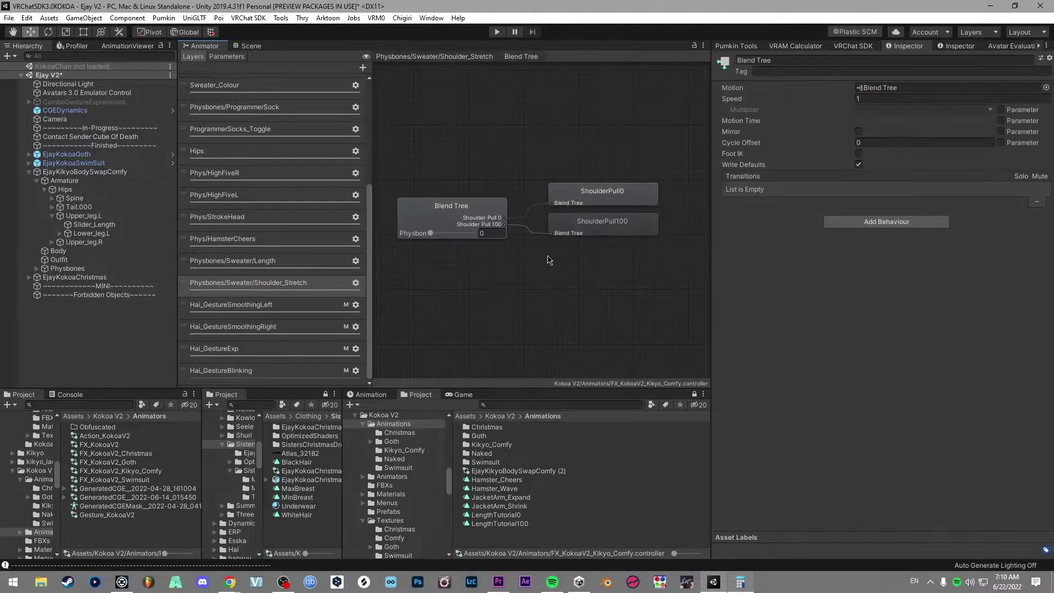
Step: Examine the blend tree's parameter choices and its ShoulderPull0 and ShoulderPull100 motions
click(471, 244)
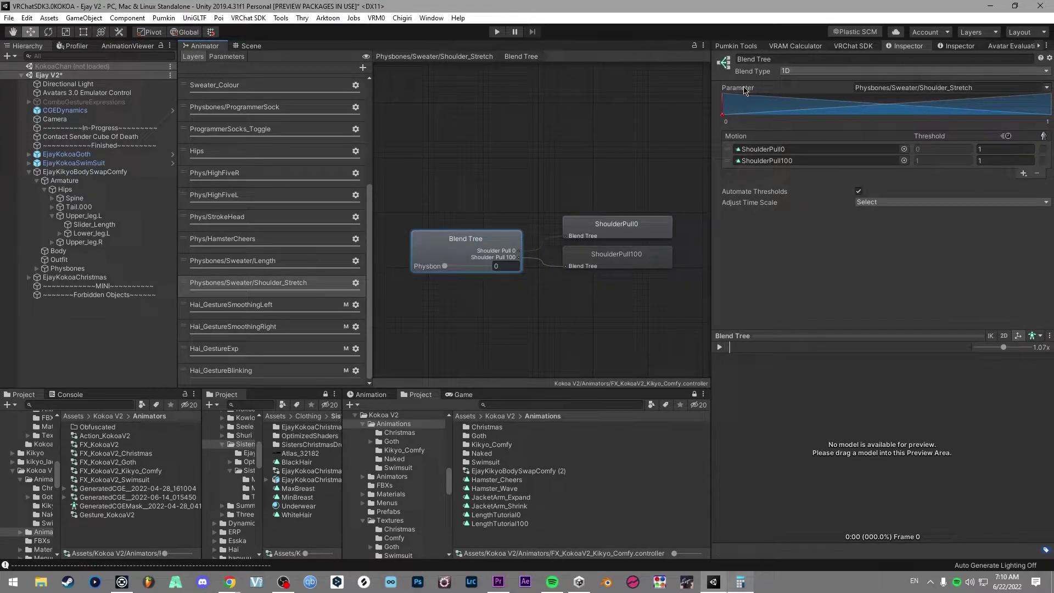
click(1046, 88)
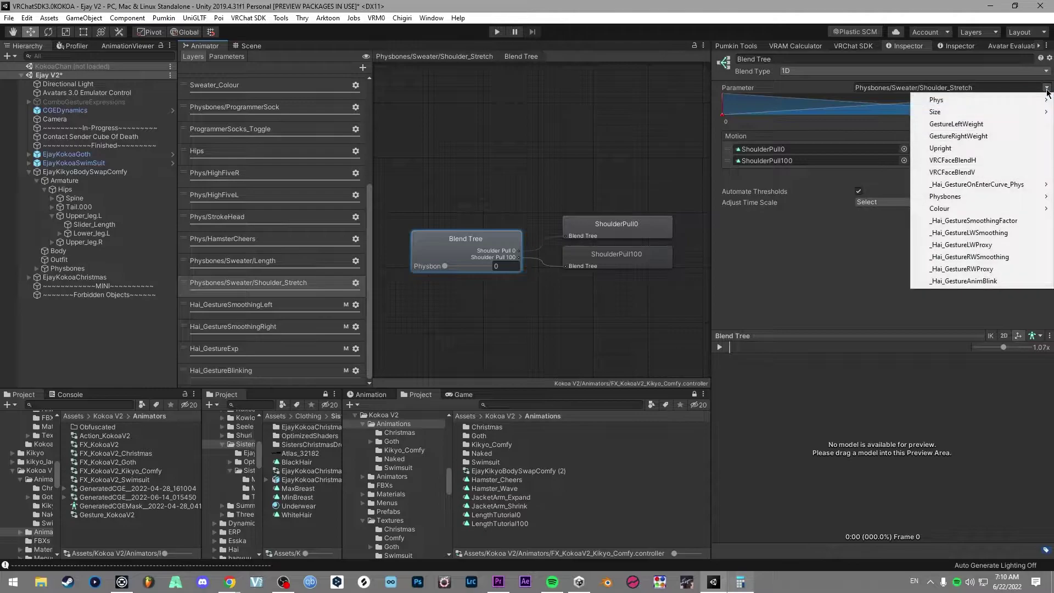
click(1046, 91)
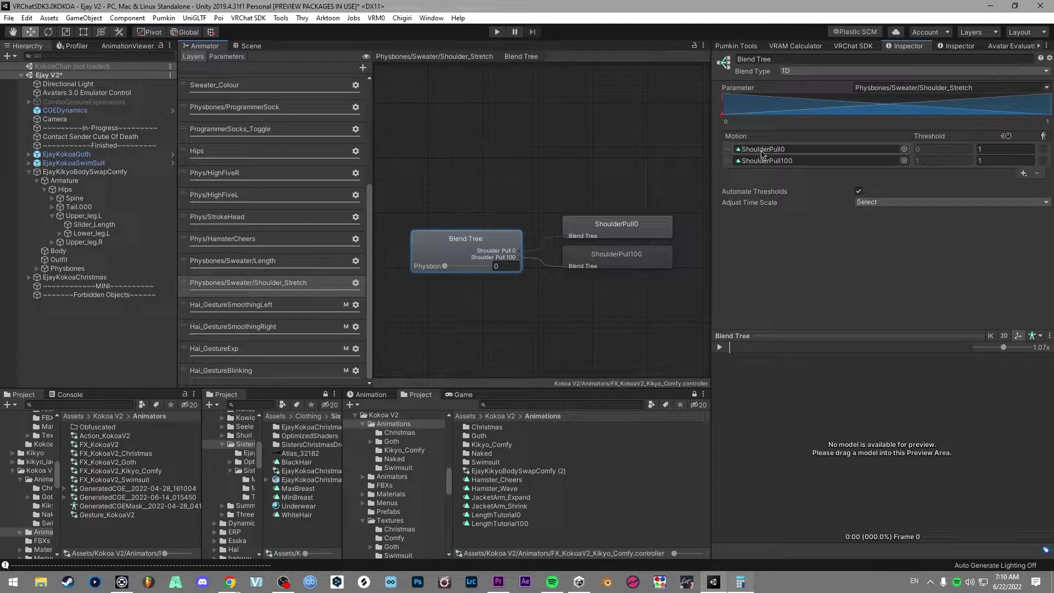
drag(445, 265, 423, 266)
Step: Return to the scene and inspect Slider_Length on the original avatar
click(248, 46)
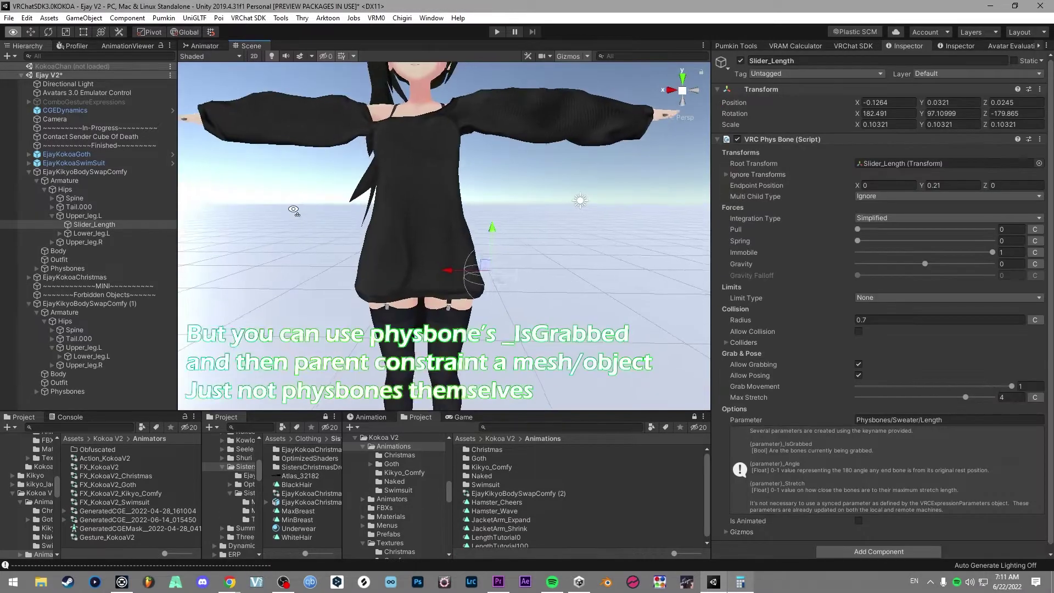
click(91, 223)
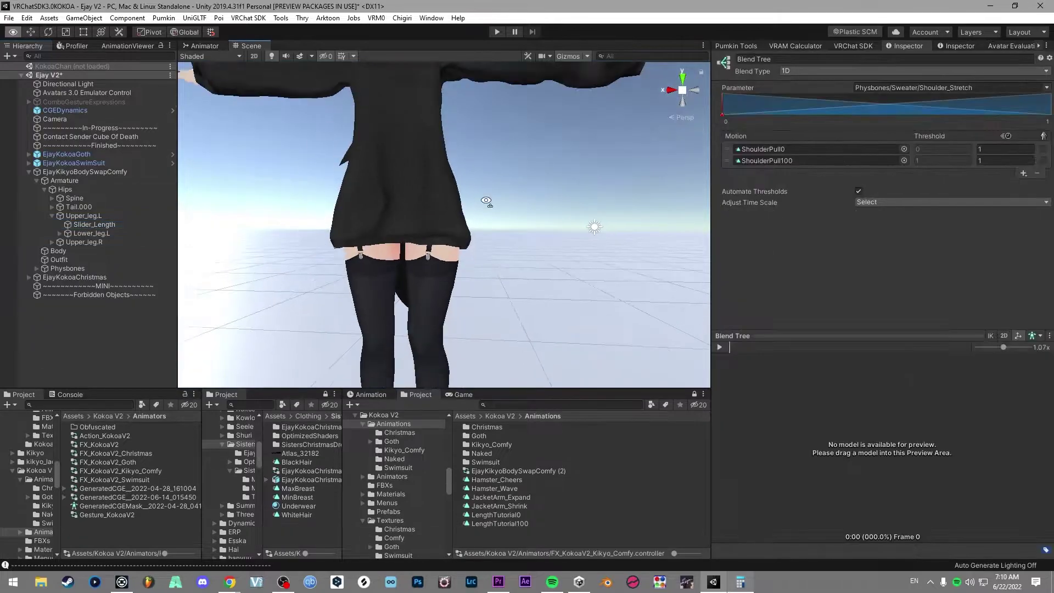
scroll(459, 198, down, 5)
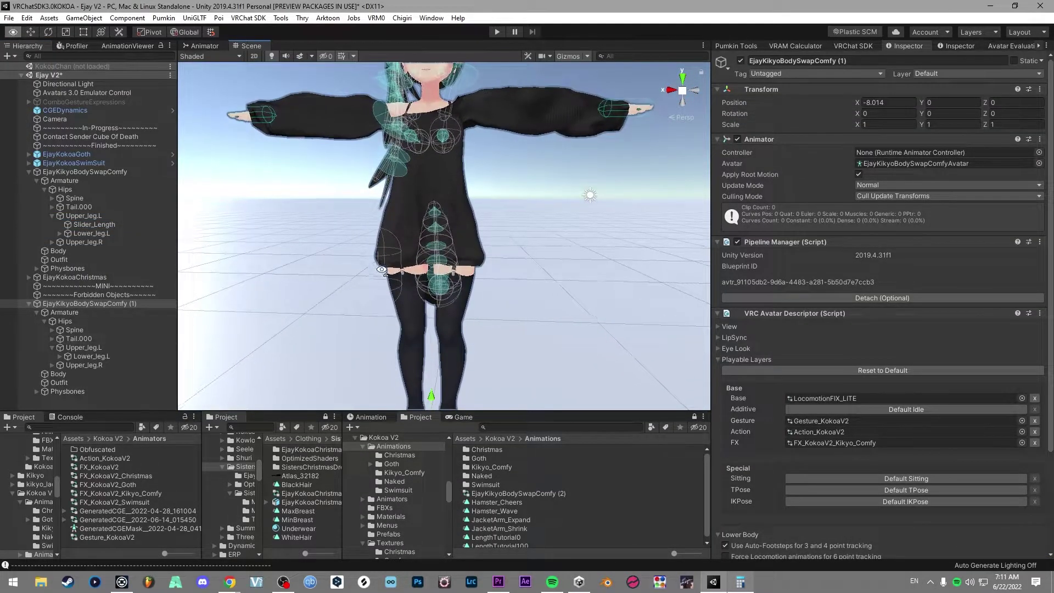
Step: Create an empty child object under Upper_leg.L of the duplicate avatar EjayKikyoBodySwapComfy (1)
click(85, 347)
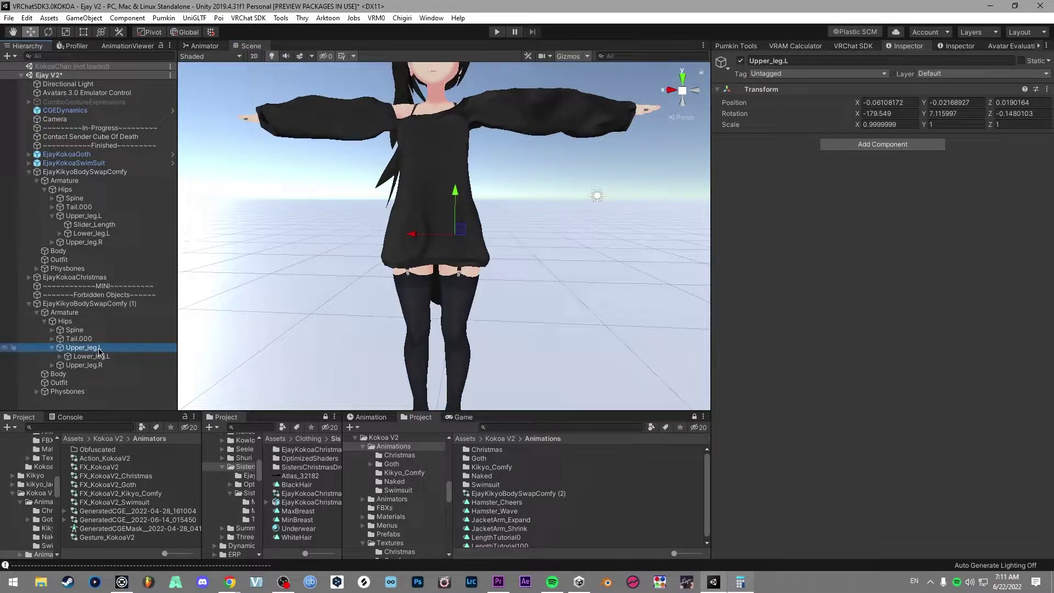
right_click(99, 352)
click(177, 198)
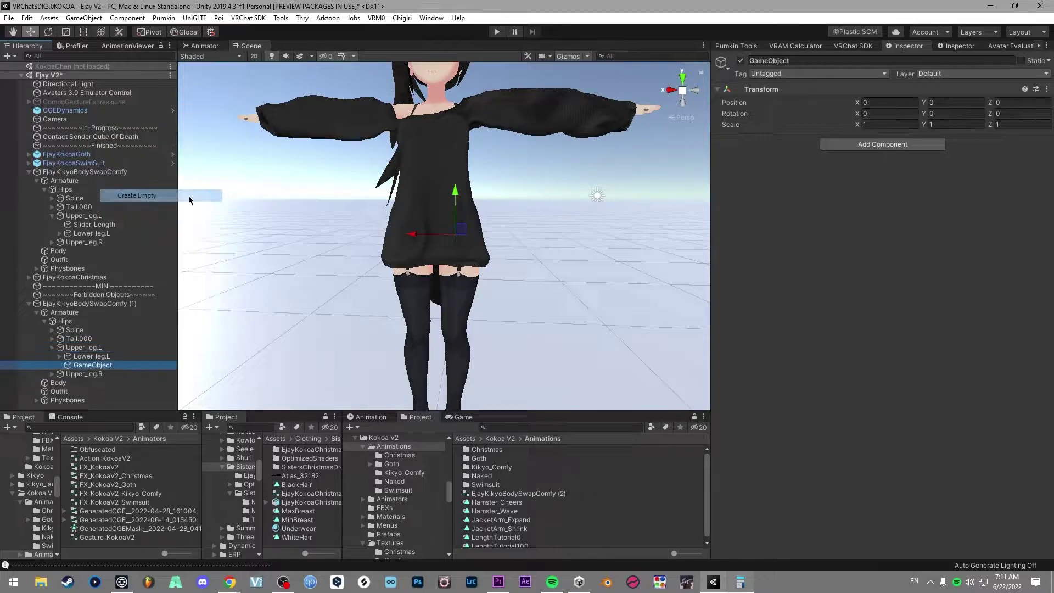
Step: Rename the new empty object under the duplicate avatar's Upper_leg.L to Slider_Length_Tutorial
click(812, 60)
text(Slid)
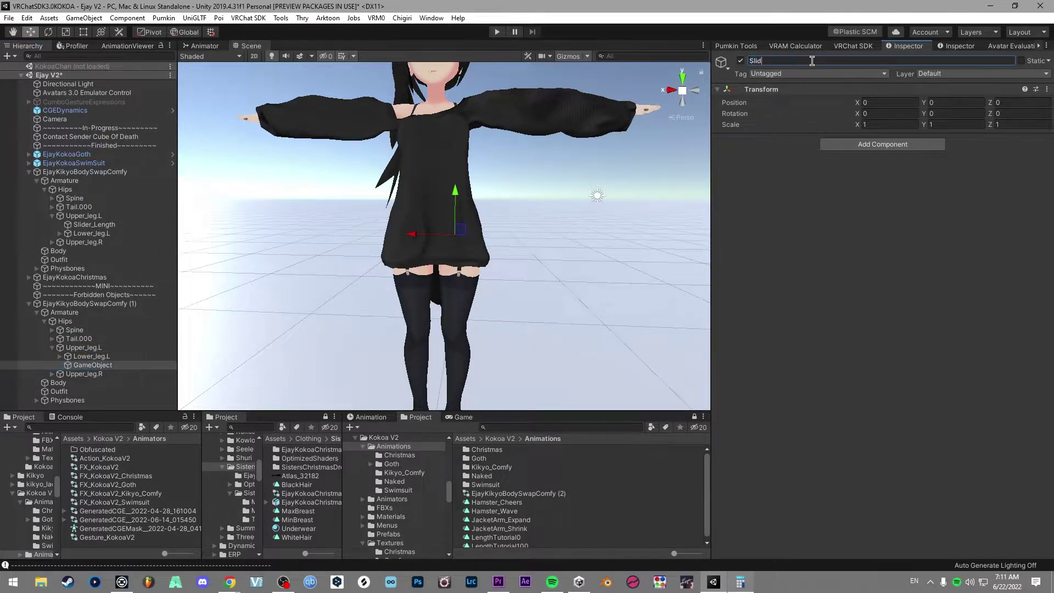
text(er_Length_Tutorial)
Step: Add a VRC Phys Bone component to Slider_Length_Tutorial and assign that same object as its root transform
click(858, 145)
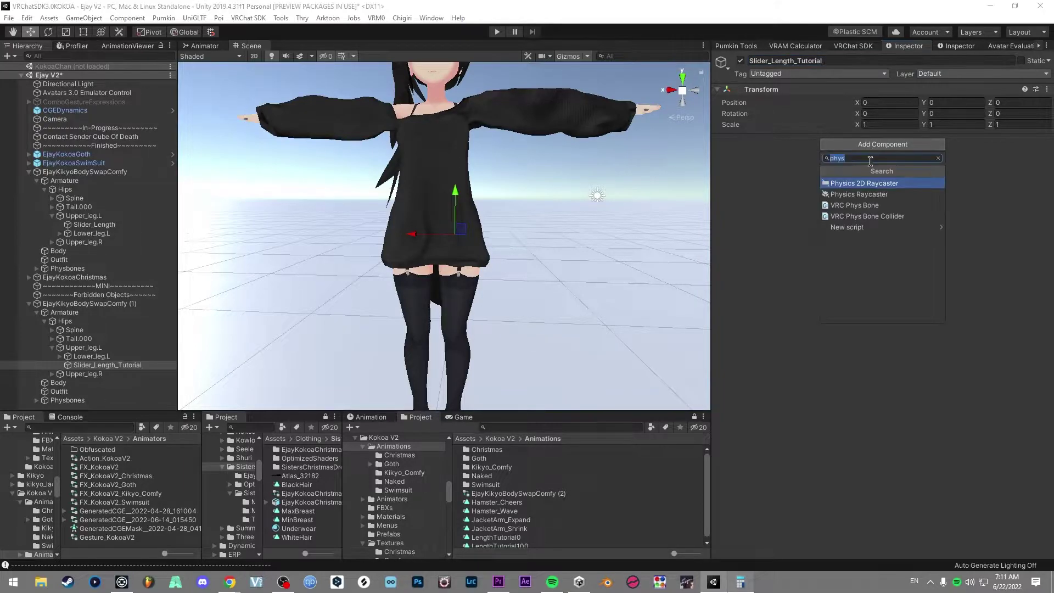
click(869, 205)
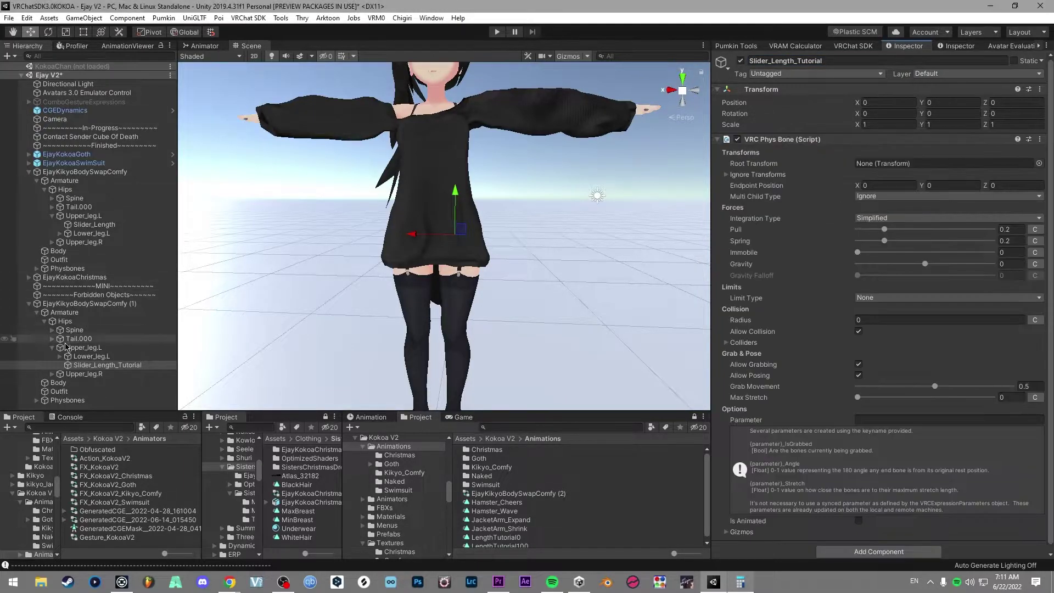
drag(94, 371, 878, 164)
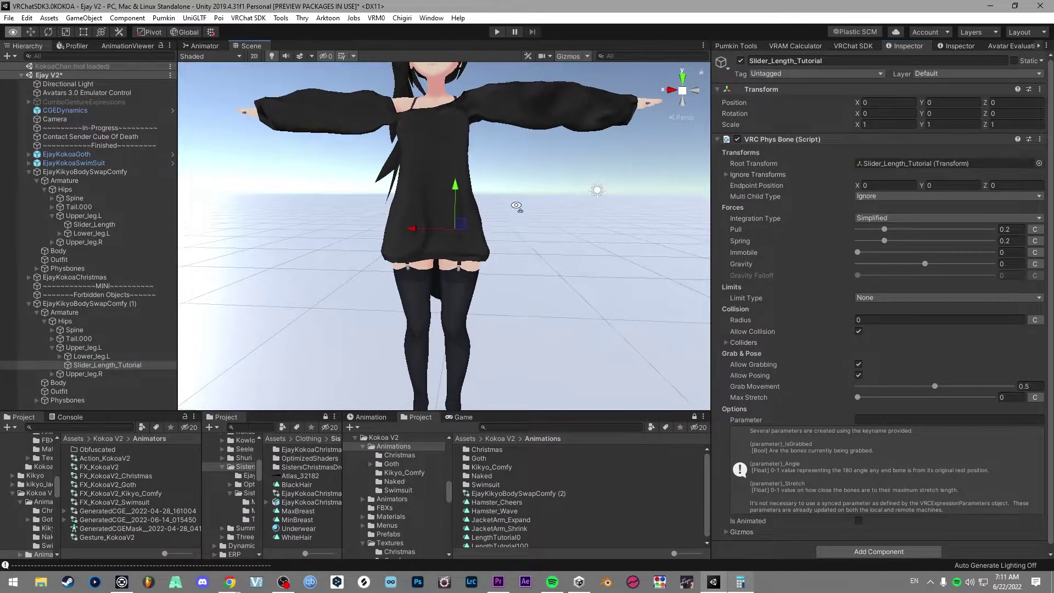
Step: Set the phys bone's endpoint position Y to 0.12 and its collision radius to 0.06
click(928, 185)
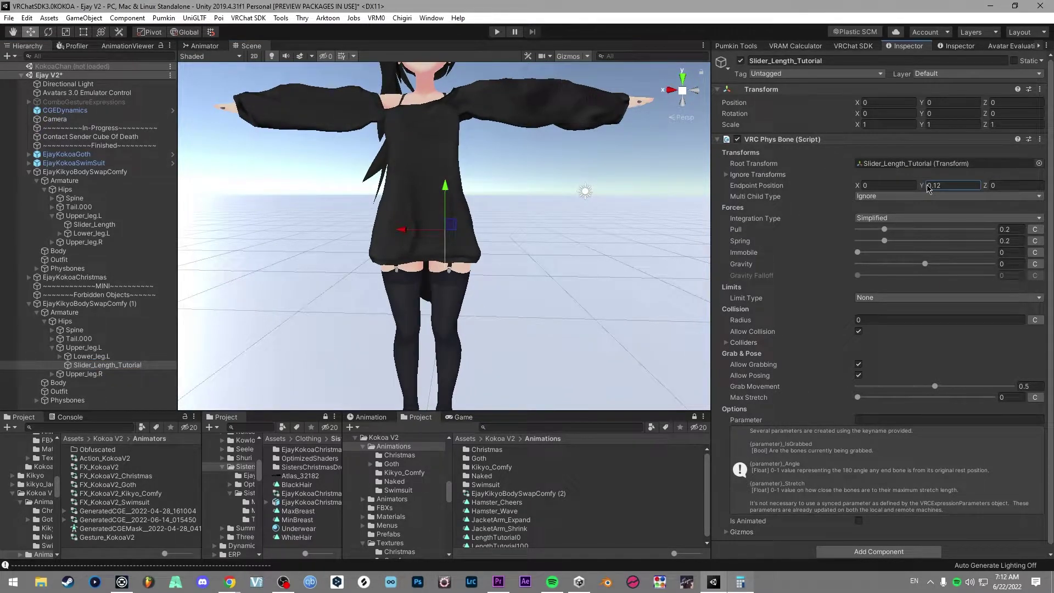
click(835, 319)
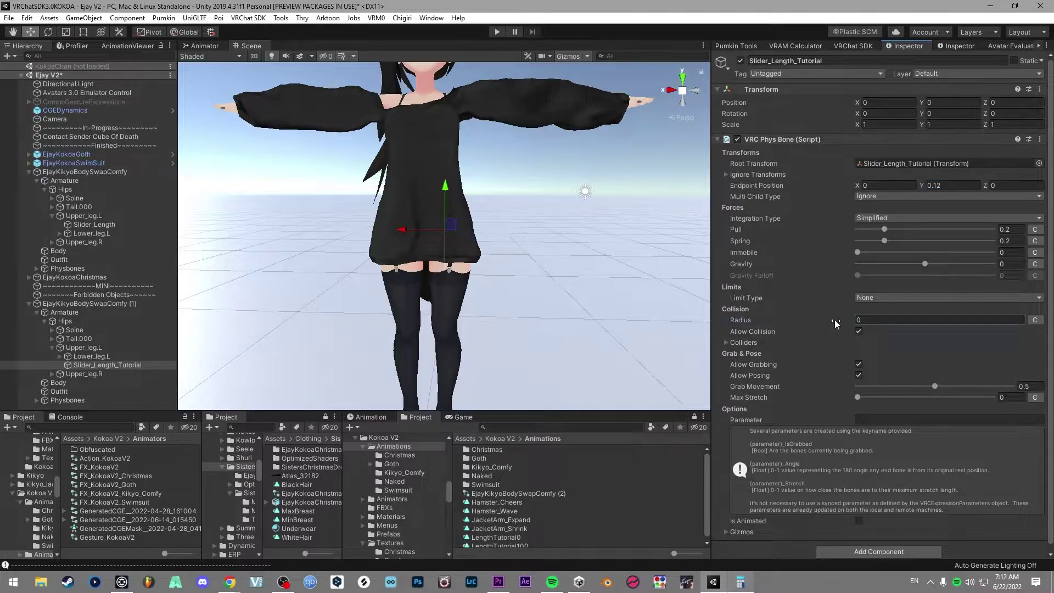
text(0.06)
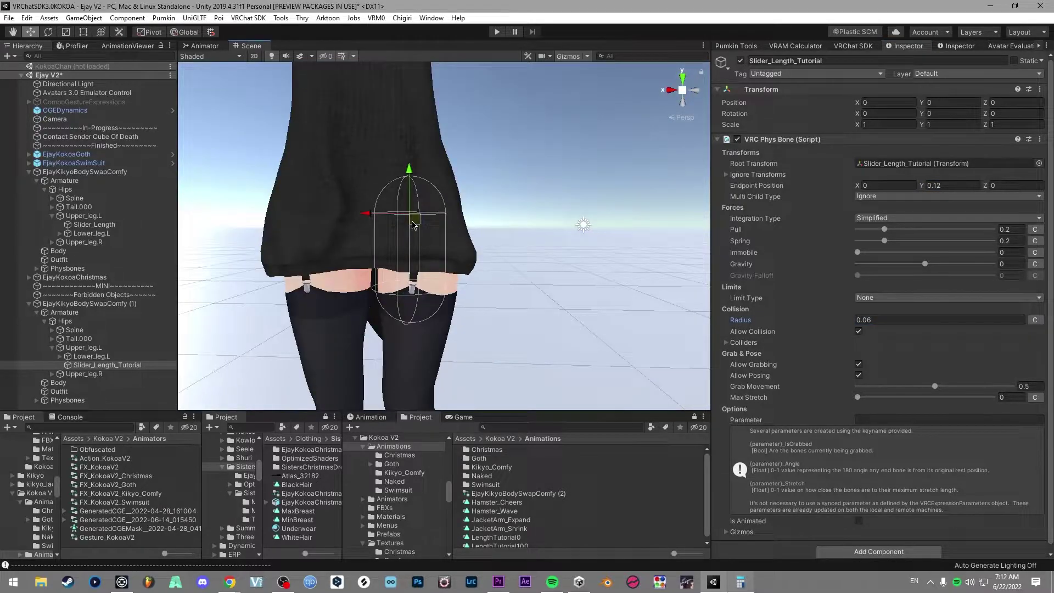
Step: Set the Outfit's short blend shape to 100 and move Slider_Length_Tutorial to the sweater's side hem, at about X -0.1195, Y 0.0328, Z 0.0018
drag(415, 219, 504, 251)
right_drag(486, 257, 497, 251)
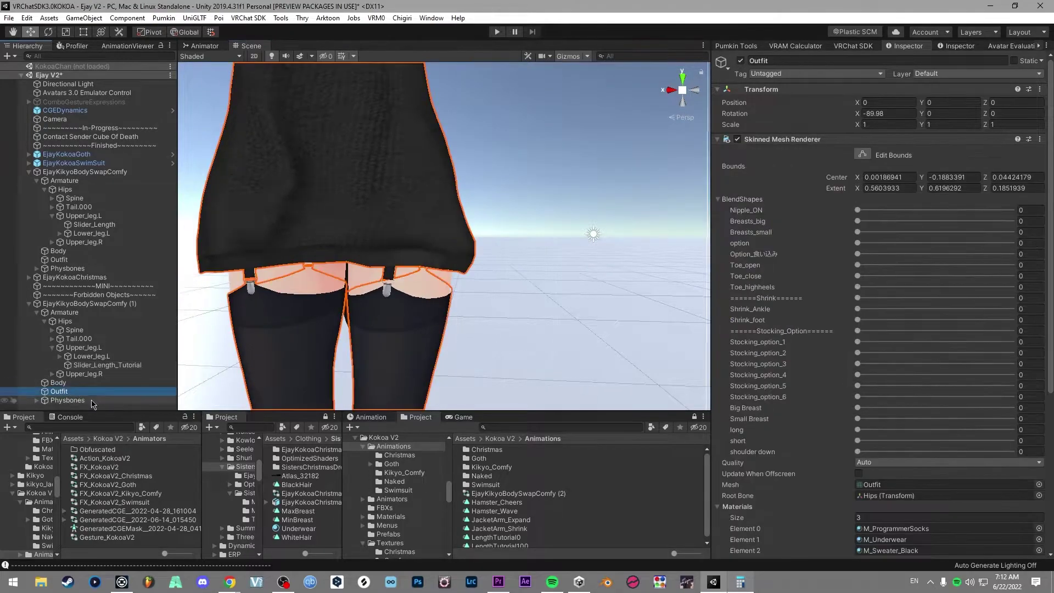
drag(857, 440, 1012, 440)
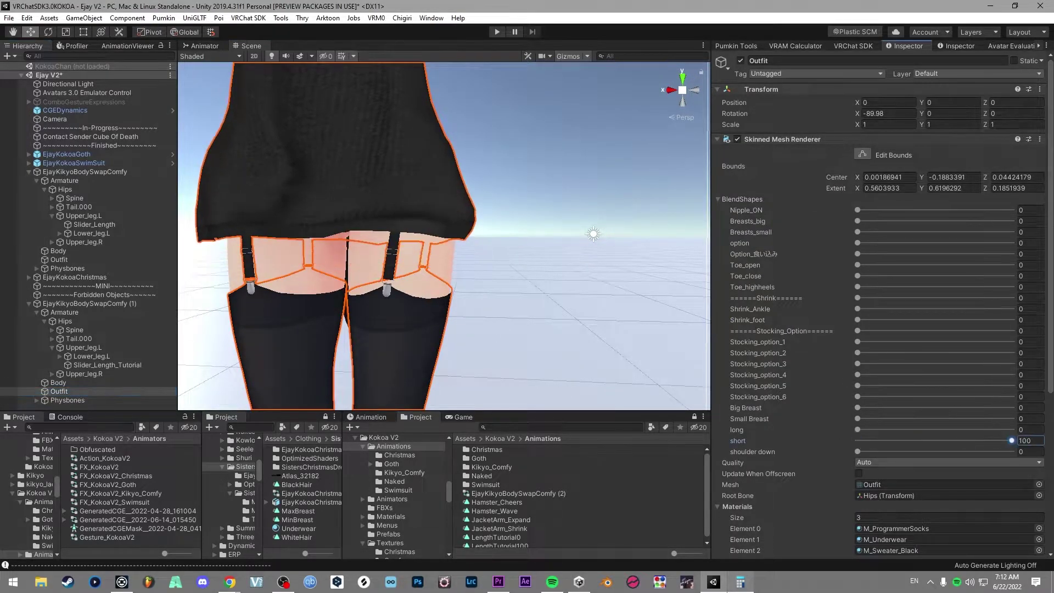
double_click(107, 365)
drag(469, 240, 446, 221)
right_drag(446, 220, 464, 231)
key(a)
key(e)
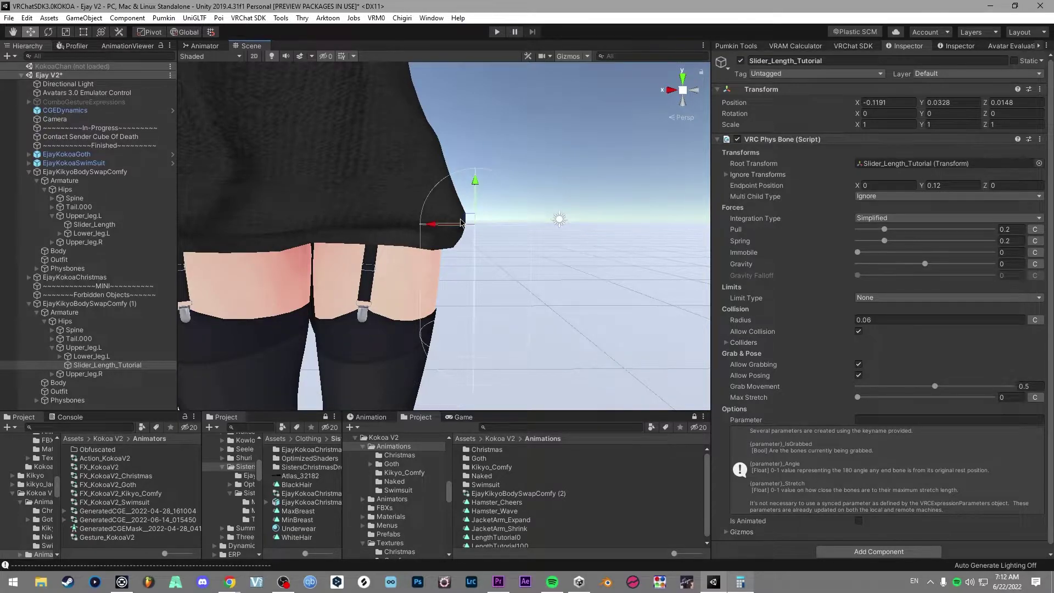
drag(472, 221, 357, 232)
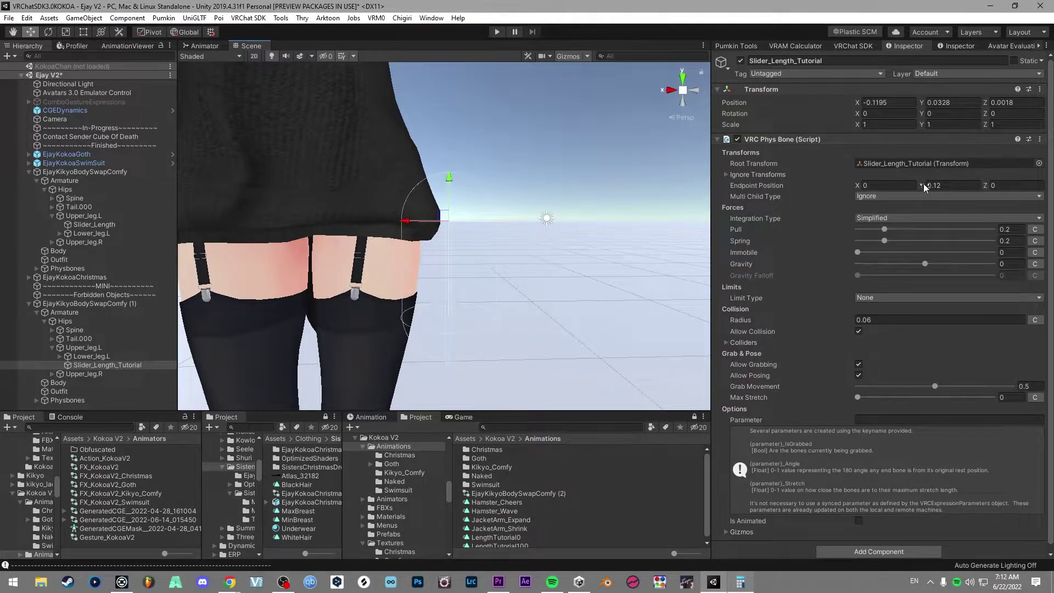
right_drag(551, 245, 554, 240)
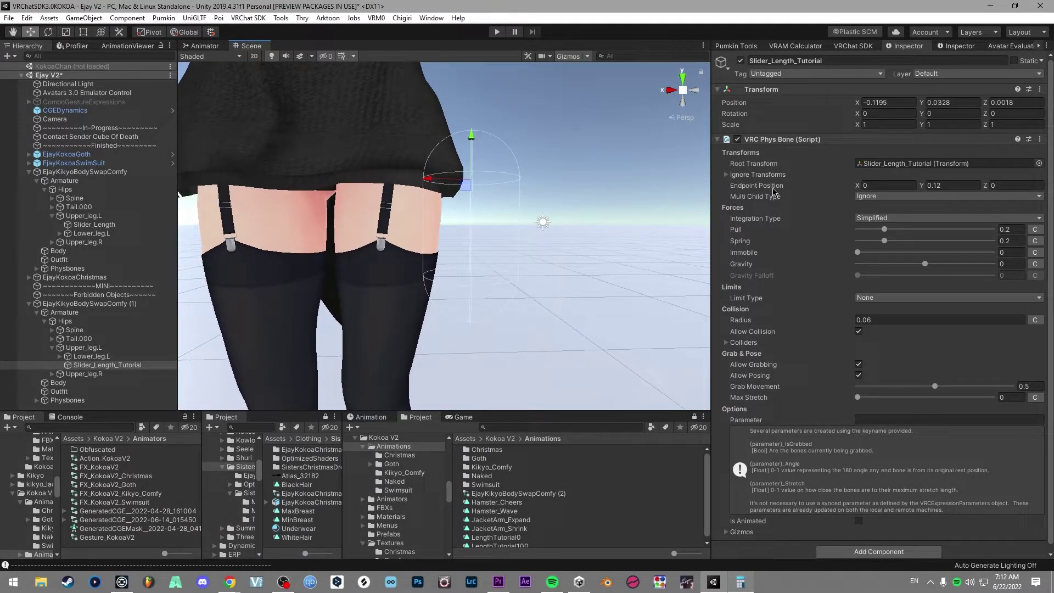
Step: Set the duplicate avatar's Outfit blend shapes to short 0 and long 100
click(922, 185)
click(75, 391)
drag(897, 442, 1021, 429)
Step: Set the Slider_Length_Tutorial phys bone's endpoint position Y to 0.08 and Max Stretch to 1
click(95, 365)
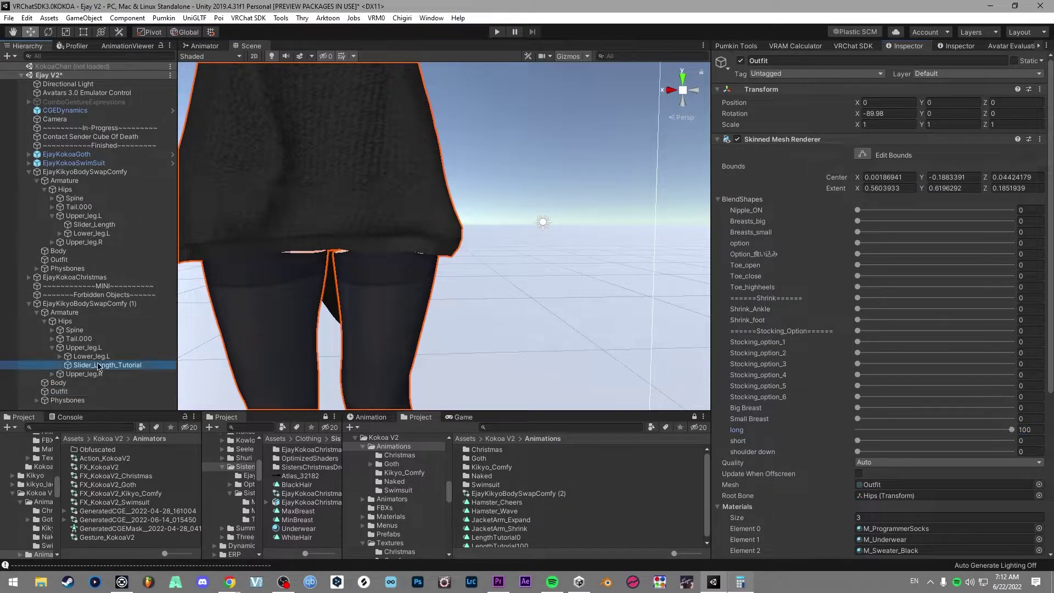
alt+drag(504, 272, 487, 263)
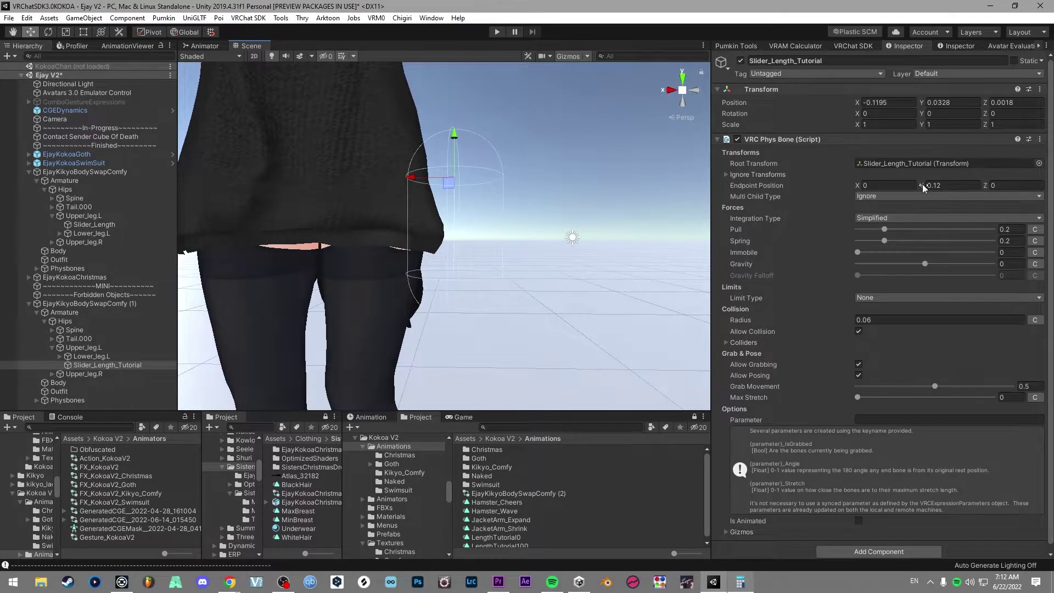
drag(922, 184, 919, 184)
text(0.08)
click(1010, 397)
text(1)
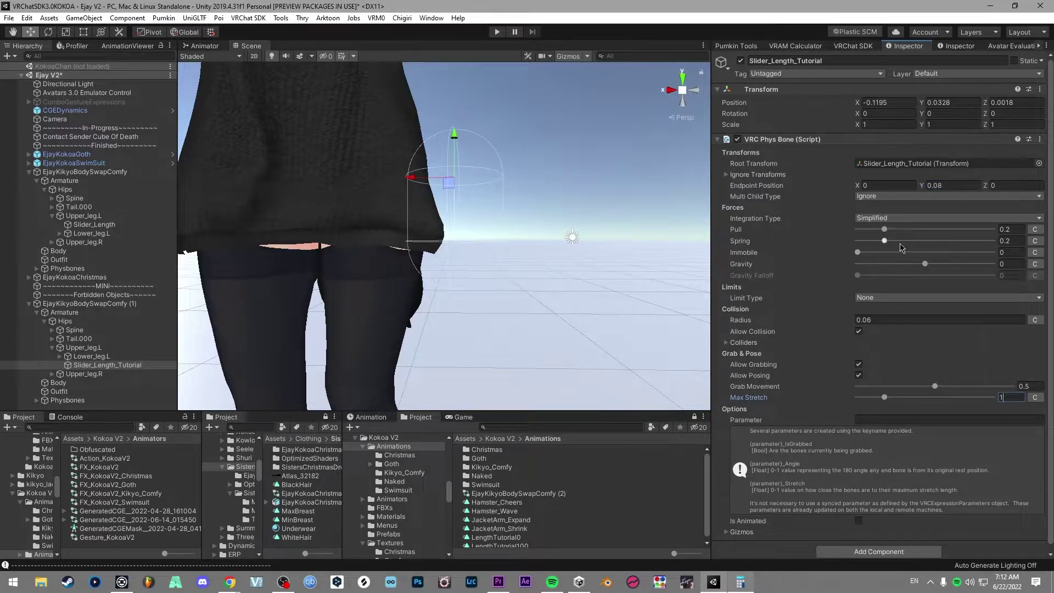
Step: Set the phys bone's Pull to 0, Spring to 0 and Immobile to 1, keeping Limit Type at None
click(1009, 229)
text(0)
key(Tab)
text(0)
key(Tab)
text(1)
click(865, 297)
click(878, 309)
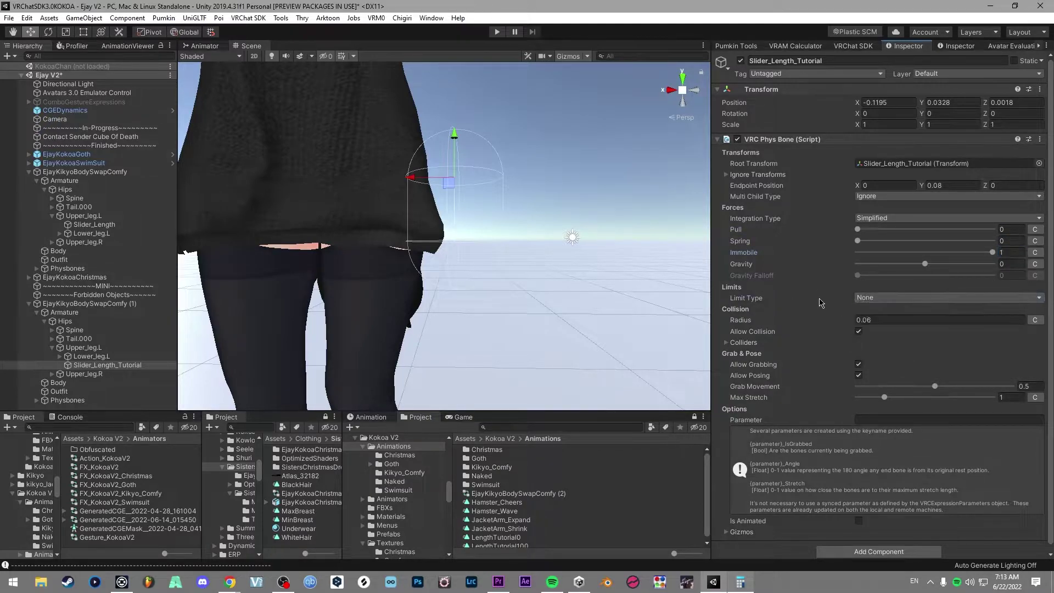
Step: Disable Allow Collision on the phys bone and set Grab Movement to 1
click(859, 332)
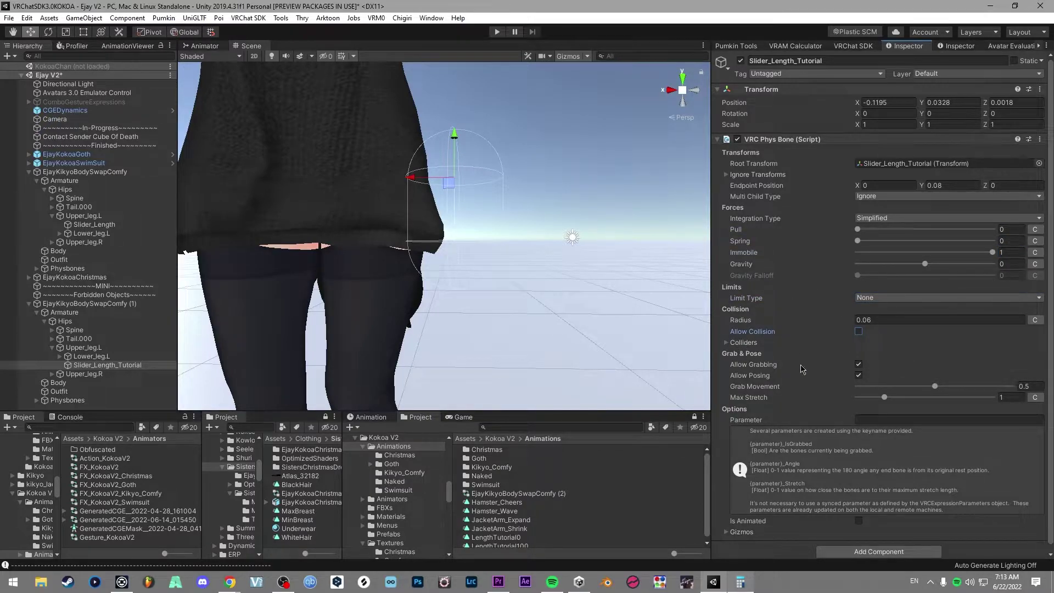
click(1024, 386)
text(1)
key(s)
right_drag(531, 290, 530, 291)
key(e)
key(e)
right_drag(477, 233, 481, 240)
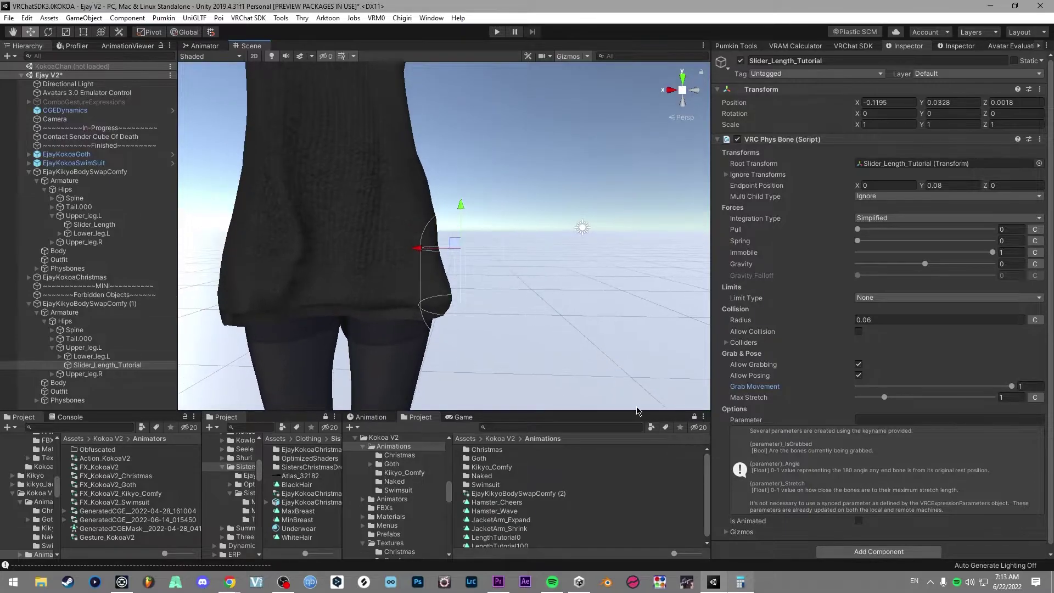
Step: Calculate 0.08 divided by 4 in the Calculator, and return to Unity
click(738, 583)
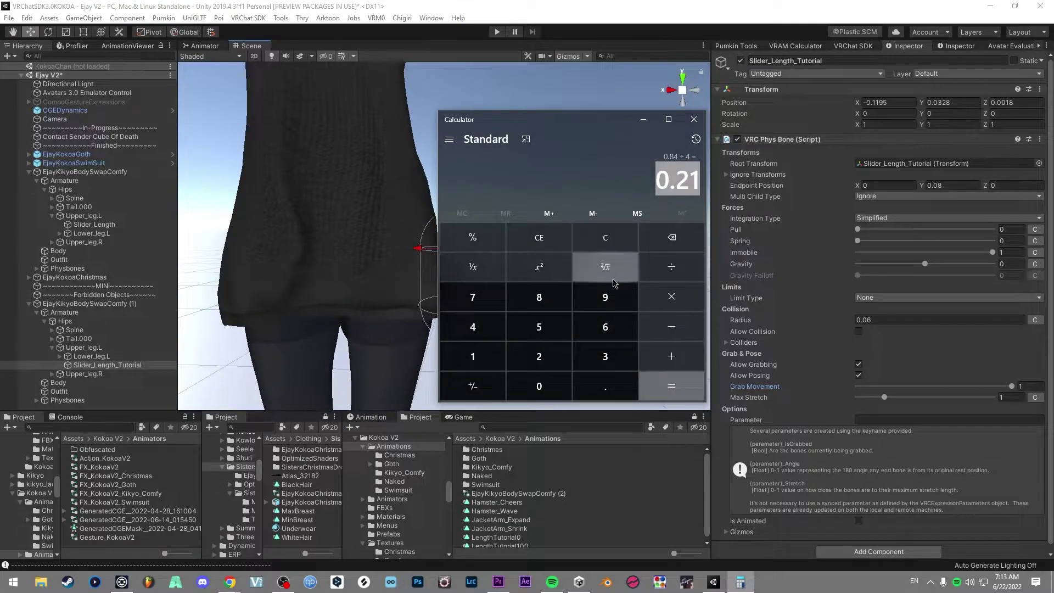
click(604, 237)
click(604, 386)
click(539, 385)
click(539, 297)
click(671, 267)
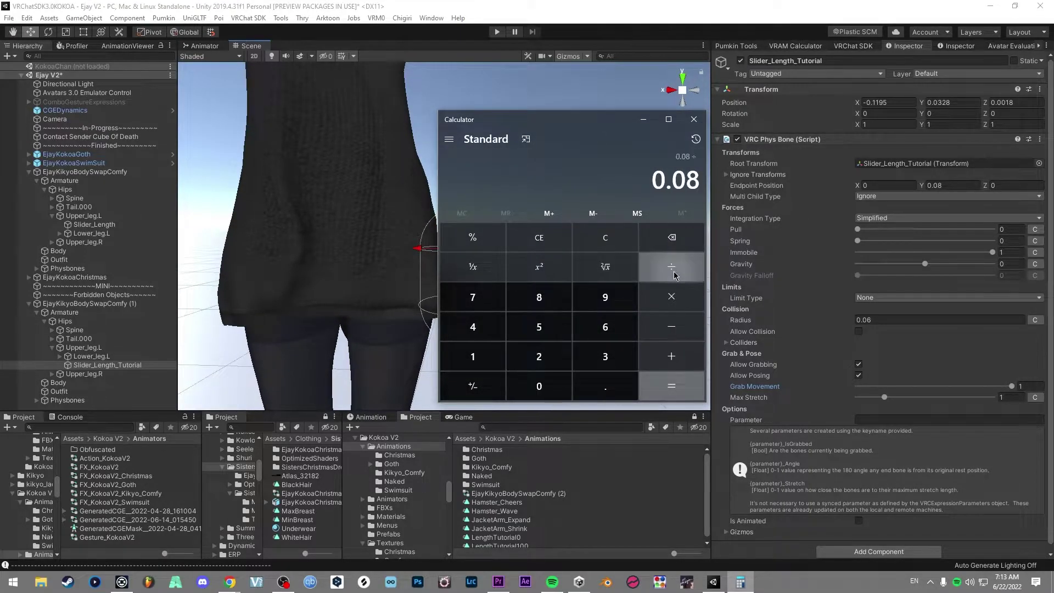
key(4)
click(679, 391)
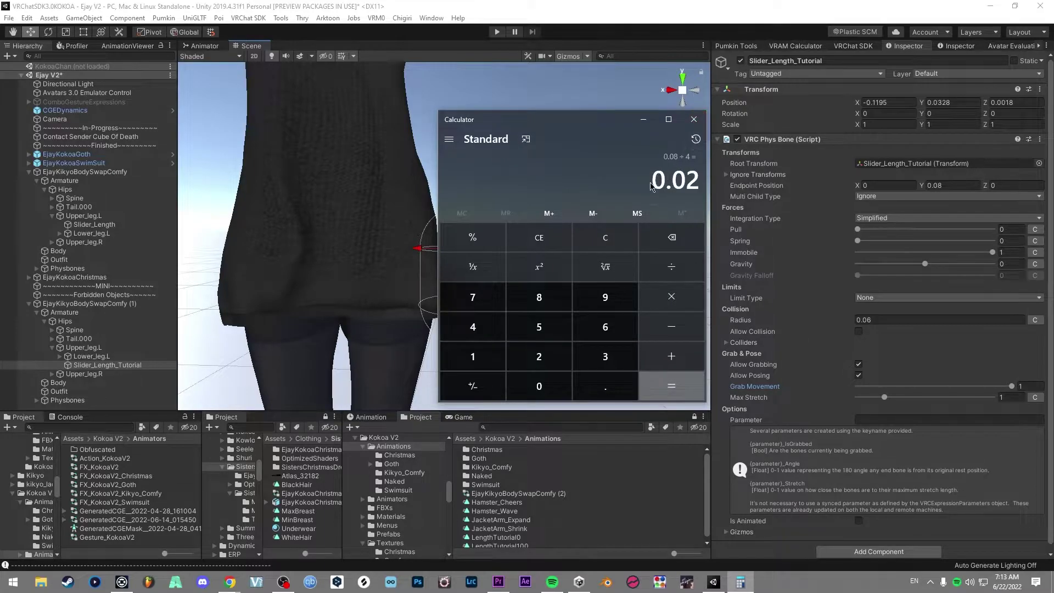
click(694, 119)
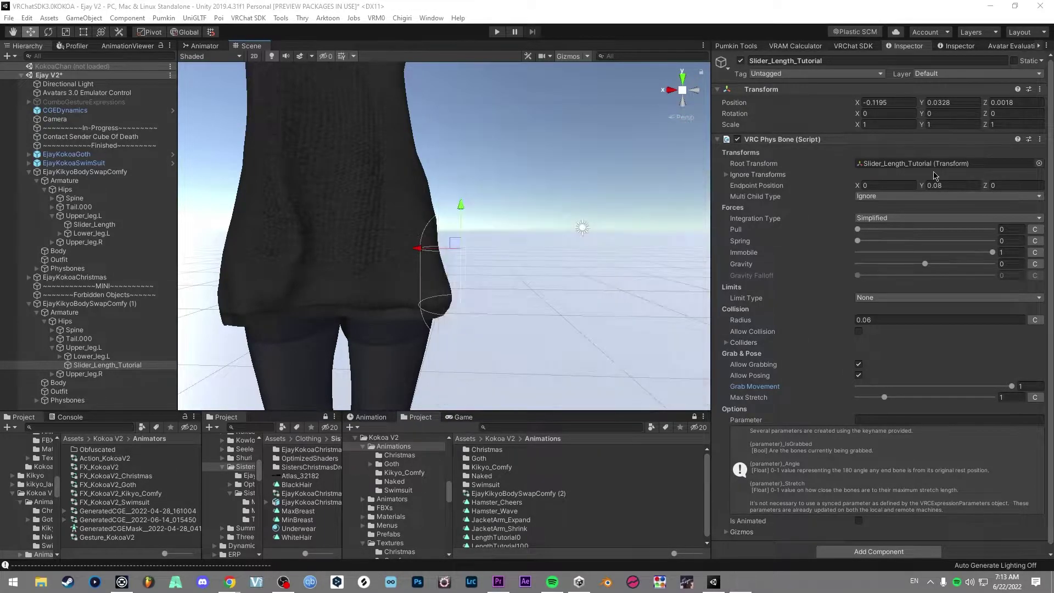
Step: Set the phys bone's endpoint position Y to 0.02 and Max Stretch to 4
click(952, 185)
text(0.02)
mouse_move(494, 269)
right_down()
mouse_move(499, 285)
mouse_move(503, 273)
right_up()
click(1014, 397)
text(4)
alt+drag(503, 273, 483, 275)
Step: Name the phys bone's parameter Physbone/Slider/LengthTutorial
click(870, 419)
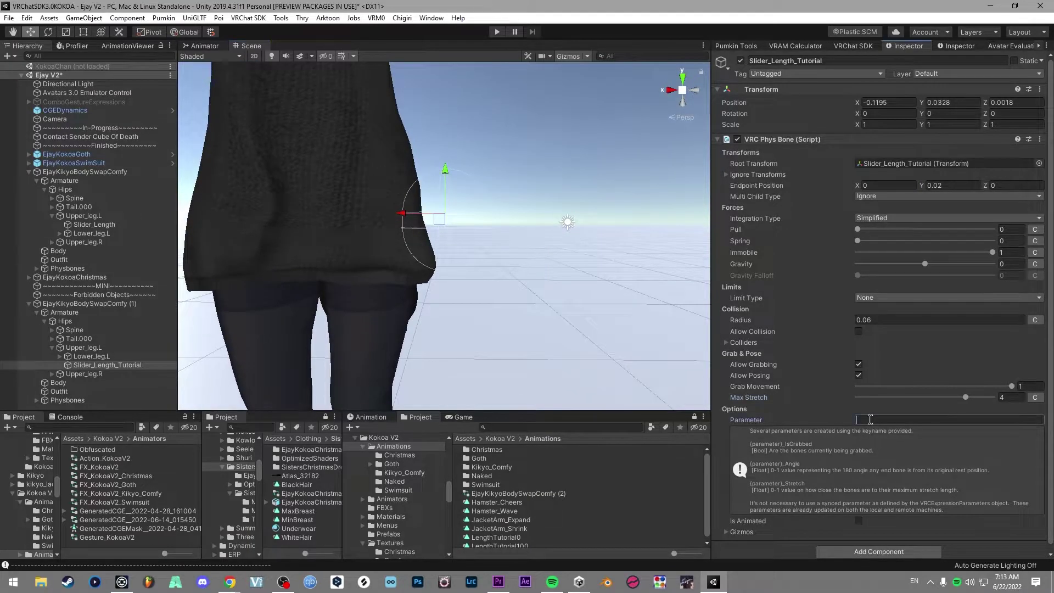
text(Physbone/Slider/LengthTutorial)
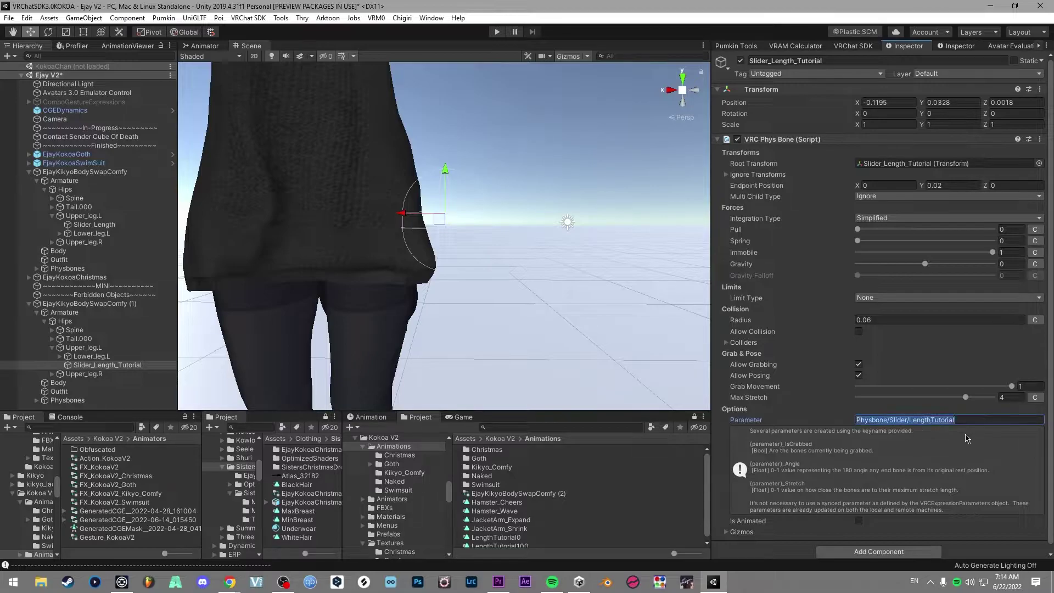
Step: Open the duplicate avatar's FX_KokoaV2_Kikyo_Comfy controller and add a Float parameter named Physbone/Slider/LengthTutorial_Stretch
click(112, 306)
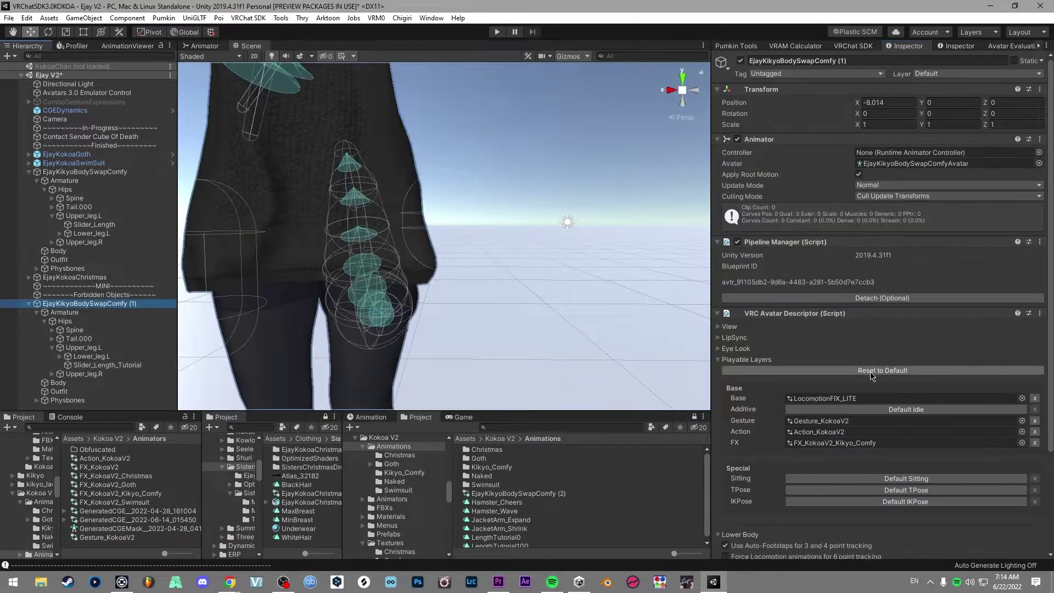
double_click(797, 448)
click(360, 67)
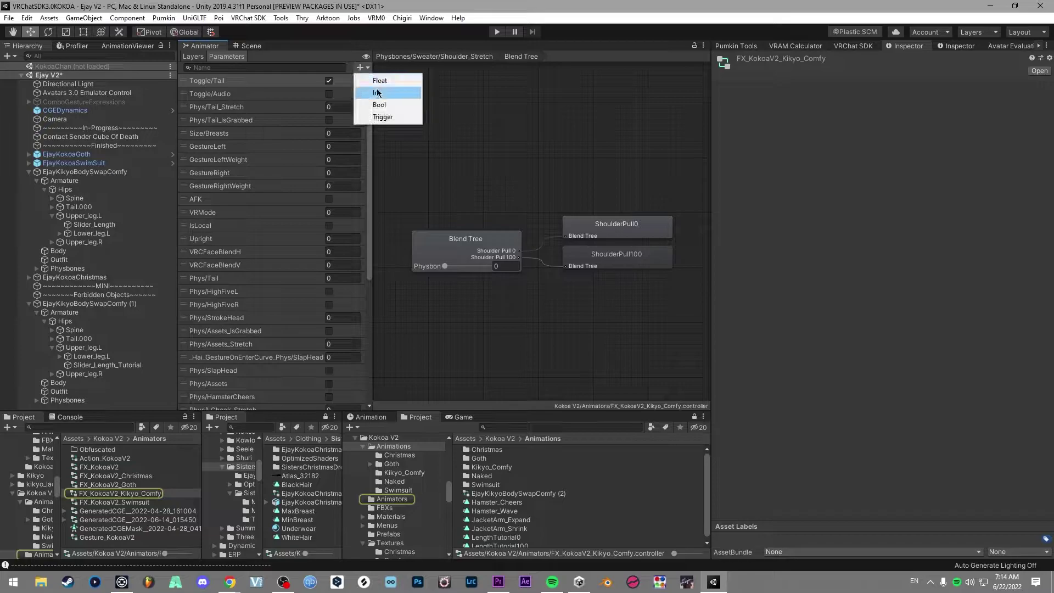
click(373, 77)
text(Physbone/Slider/LengthTutorial)
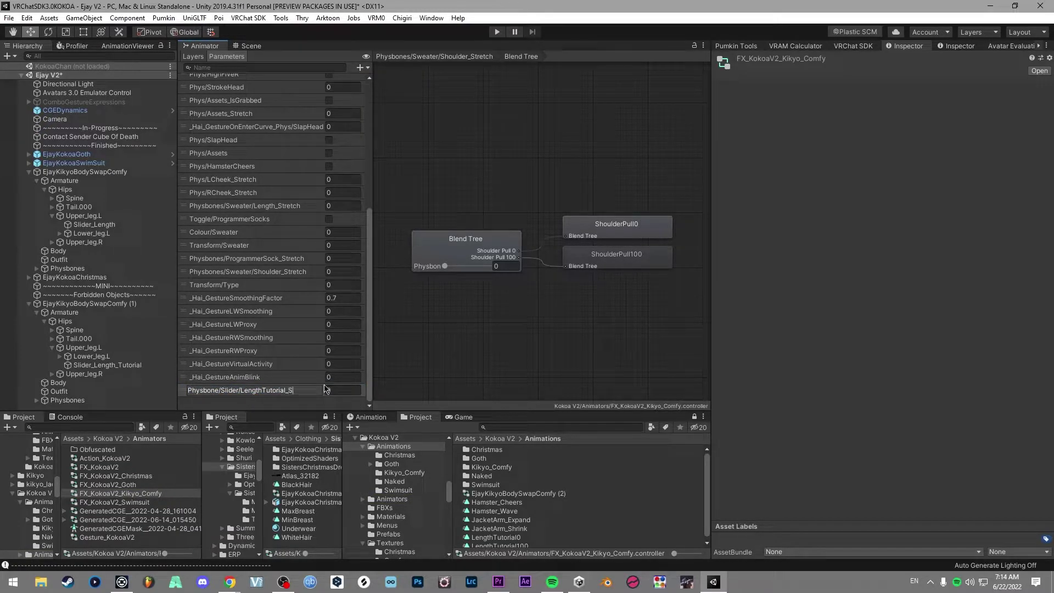
Step: Add a layer named asdasdasd to the FX controller and set its weight to 1
click(196, 57)
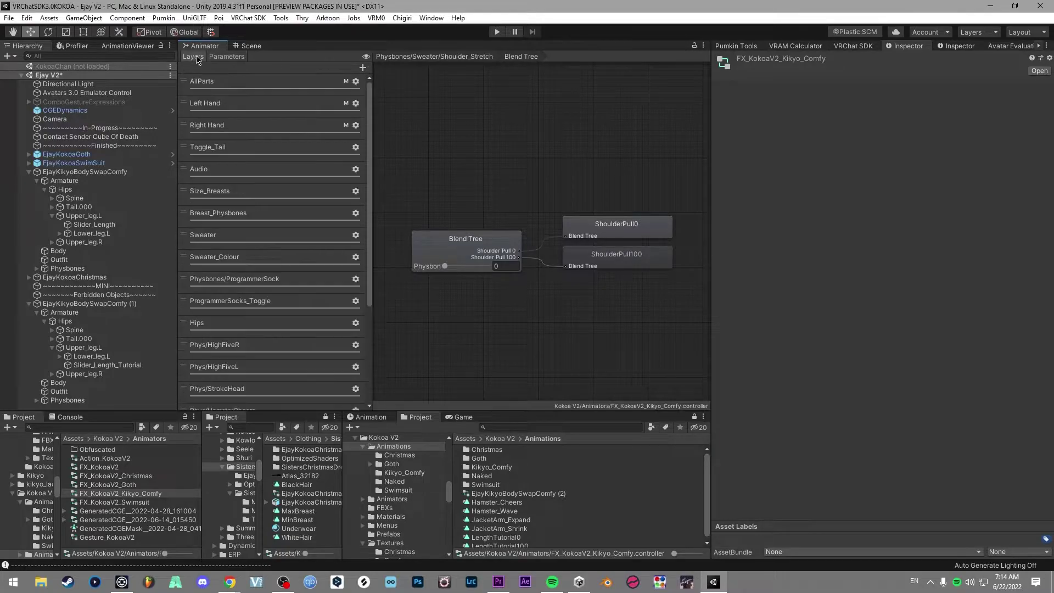
click(361, 67)
scroll(271, 218, down, 5)
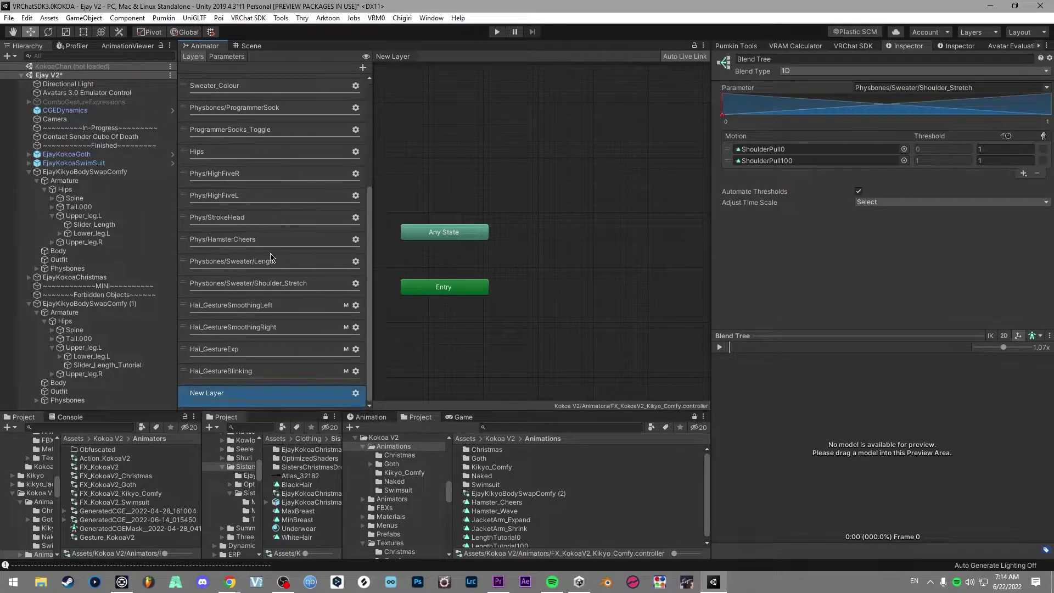
double_click(214, 393)
text(asdasdasd)
key(Return)
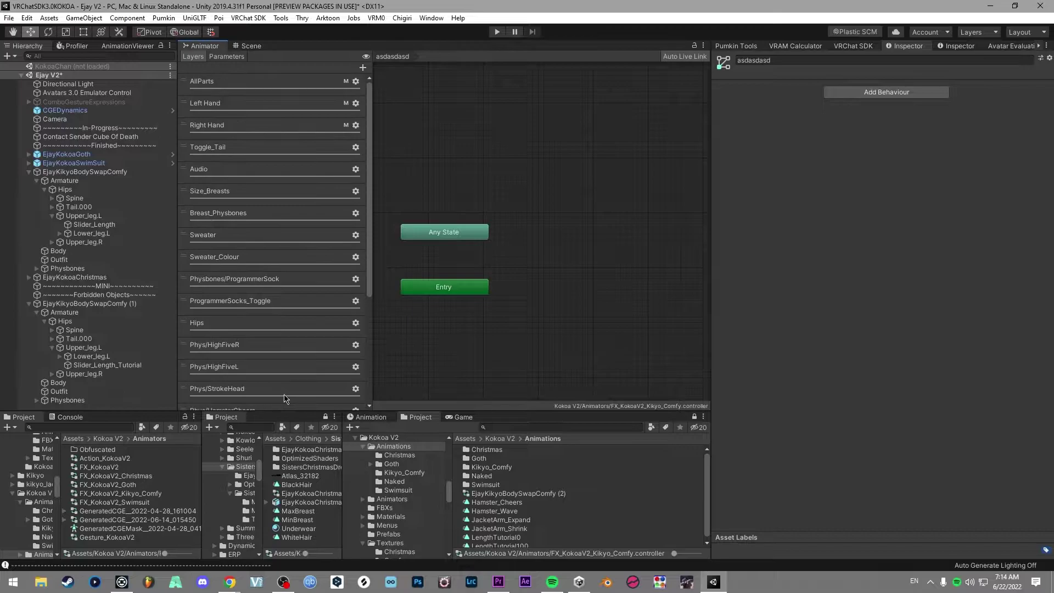
click(356, 392)
drag(429, 395, 556, 385)
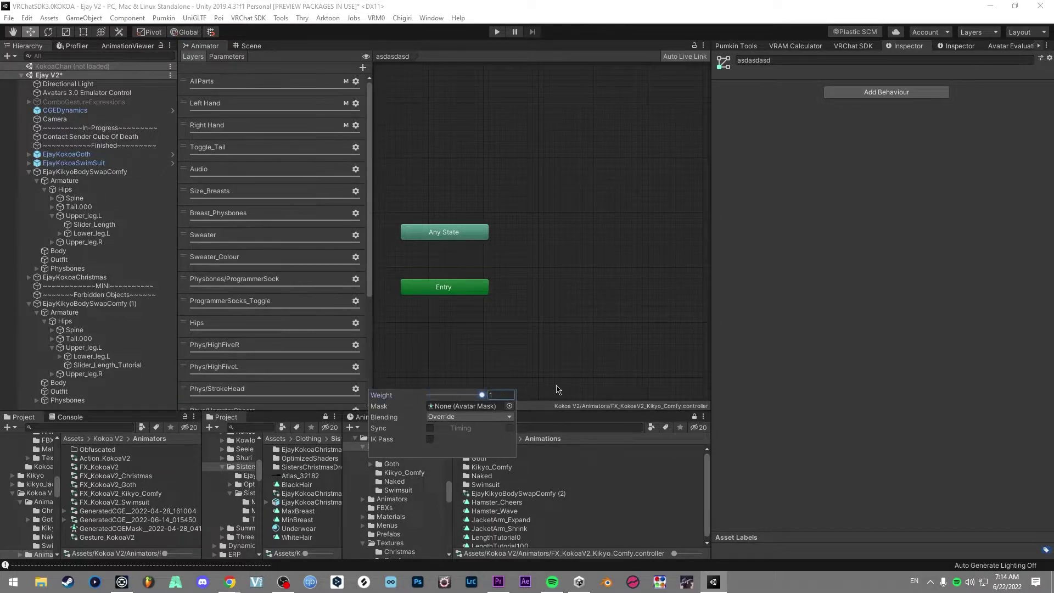
click(447, 364)
Step: Create a state from a new blend tree in the asdasdasd layer and open the blend tree
scroll(262, 387, down, 5)
click(268, 381)
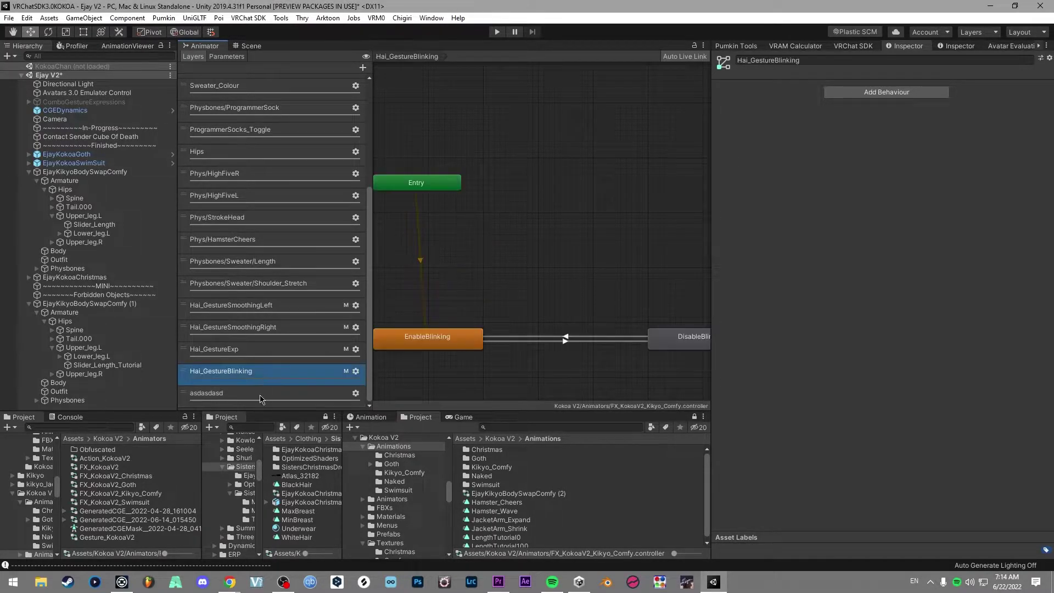
click(264, 392)
right_click(540, 271)
mouse_move(583, 278)
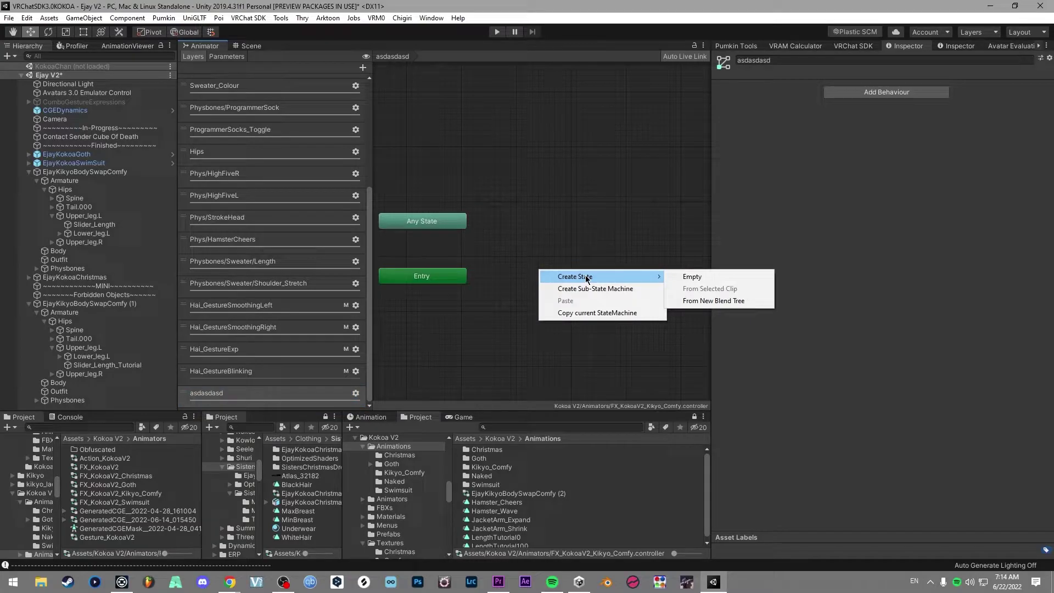
click(714, 301)
click(563, 281)
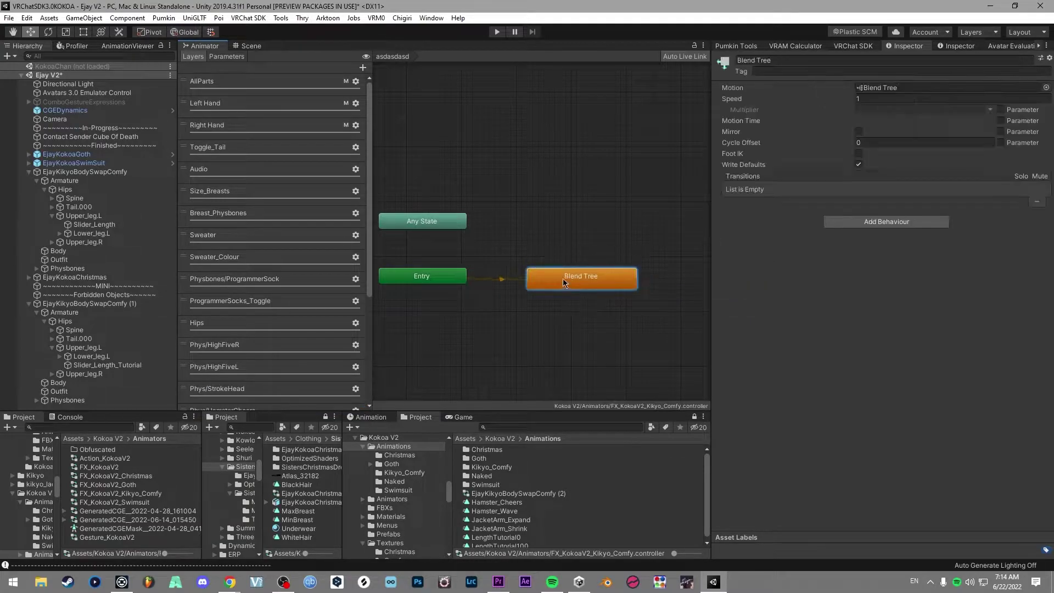
drag(562, 279, 554, 299)
double_click(549, 299)
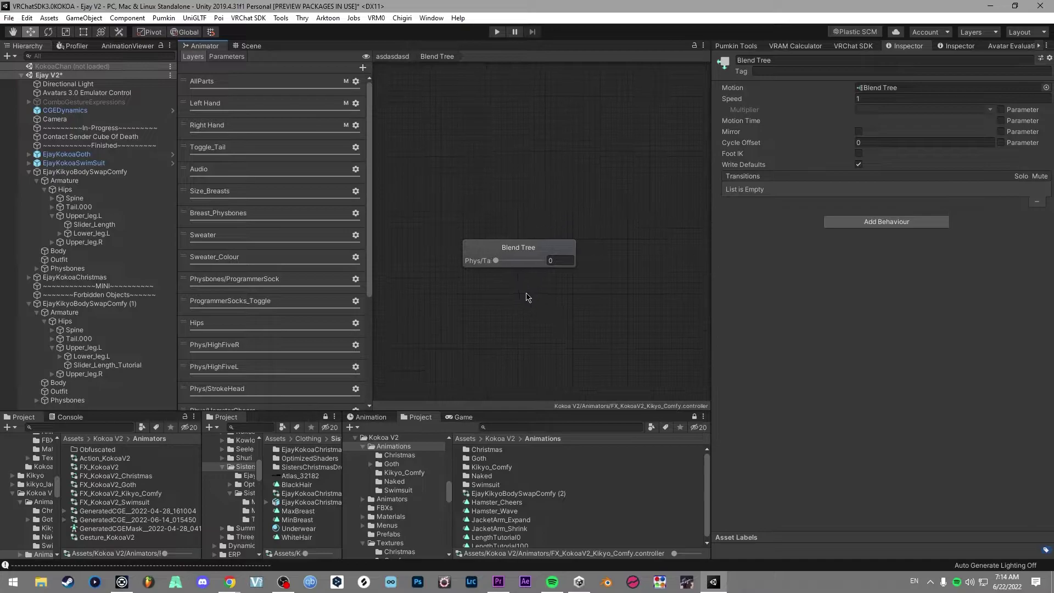
Step: Set the blend tree's parameter to Physbone/Slider/LengthTutorial_Stretch
click(531, 253)
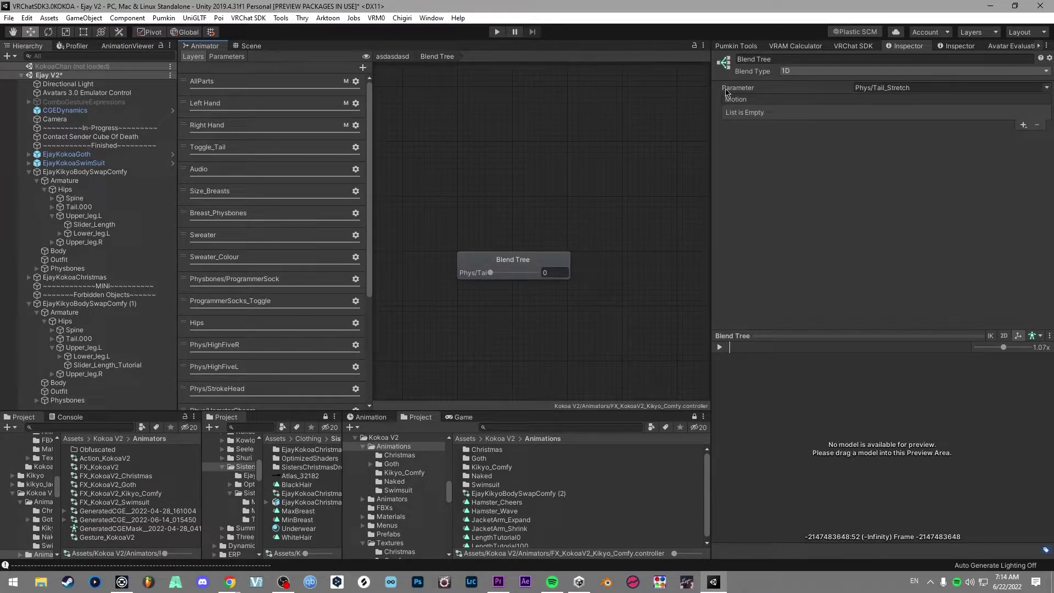
click(980, 87)
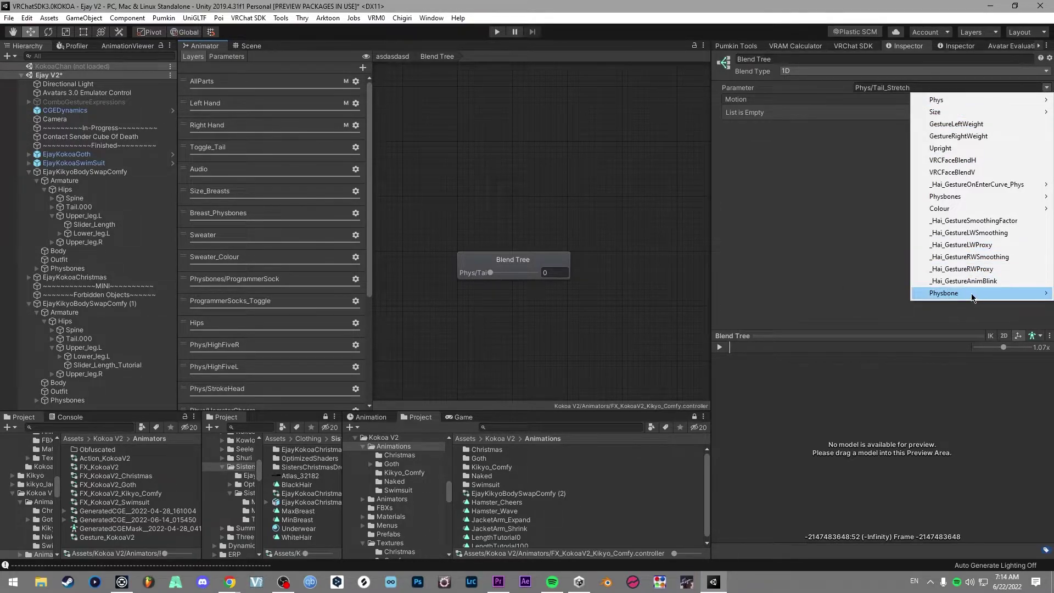
mouse_move(945, 293)
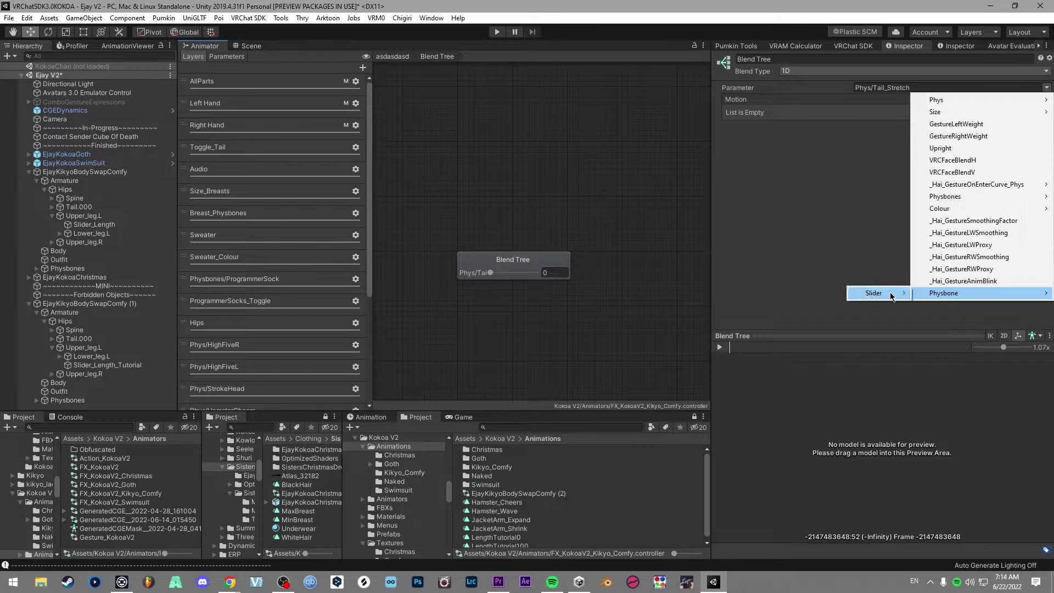
mouse_move(892, 293)
click(973, 294)
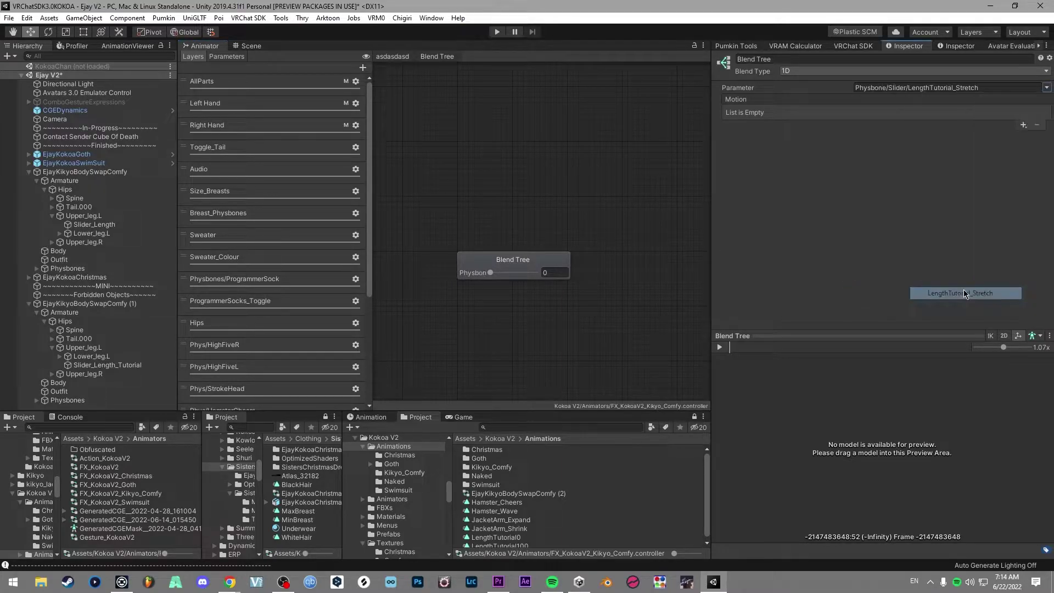
Step: Add two empty motion fields to the blend tree
click(1022, 126)
click(998, 137)
click(1022, 125)
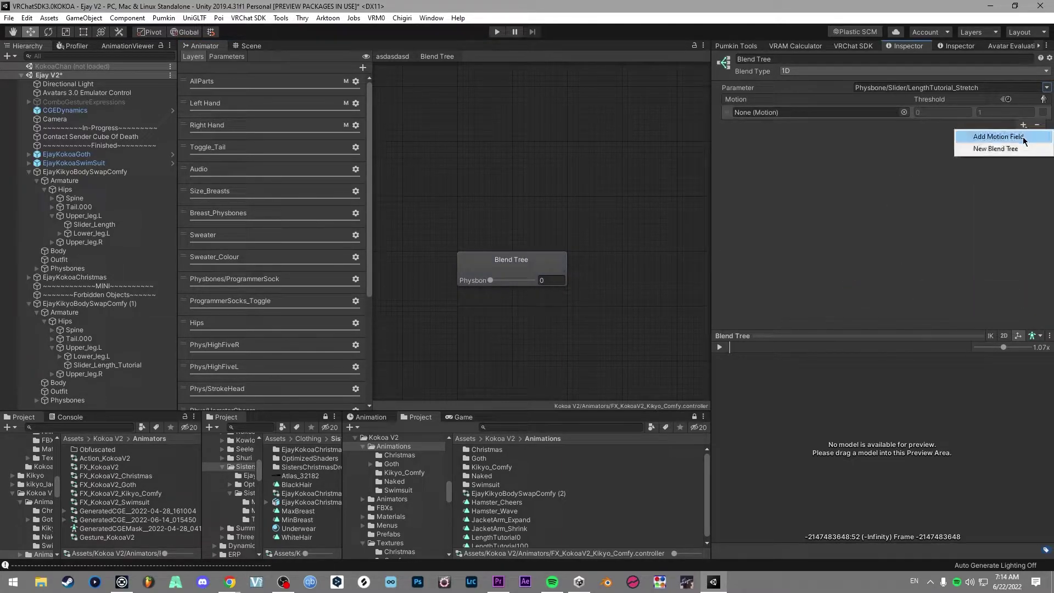
click(1022, 137)
drag(722, 114, 1003, 112)
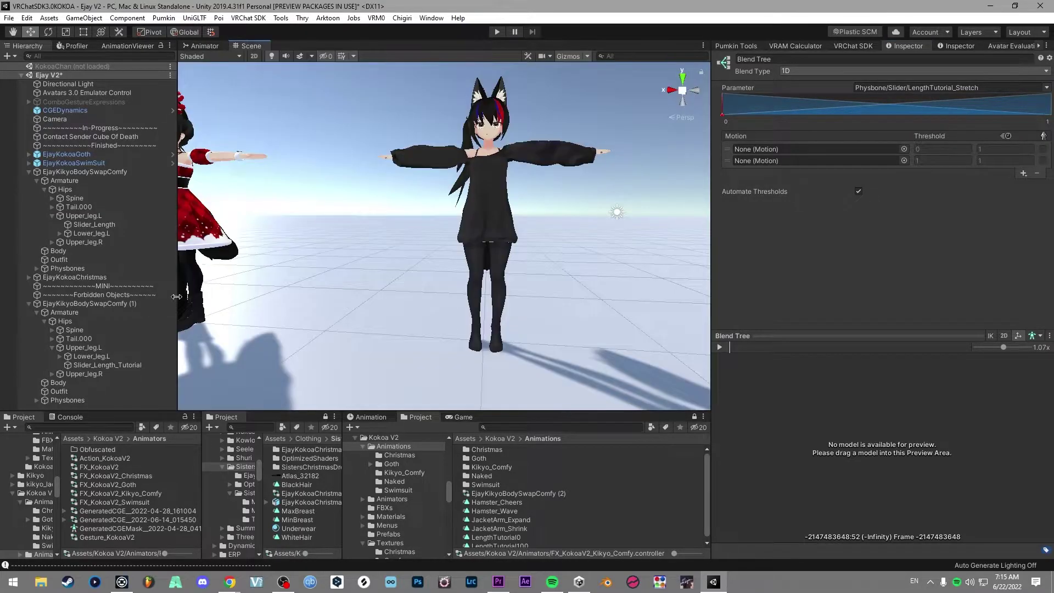
Step: Duplicate the avatar EjayKikyoBodySwapComfy (1) and raise the copy to about Y 2.7
click(128, 304)
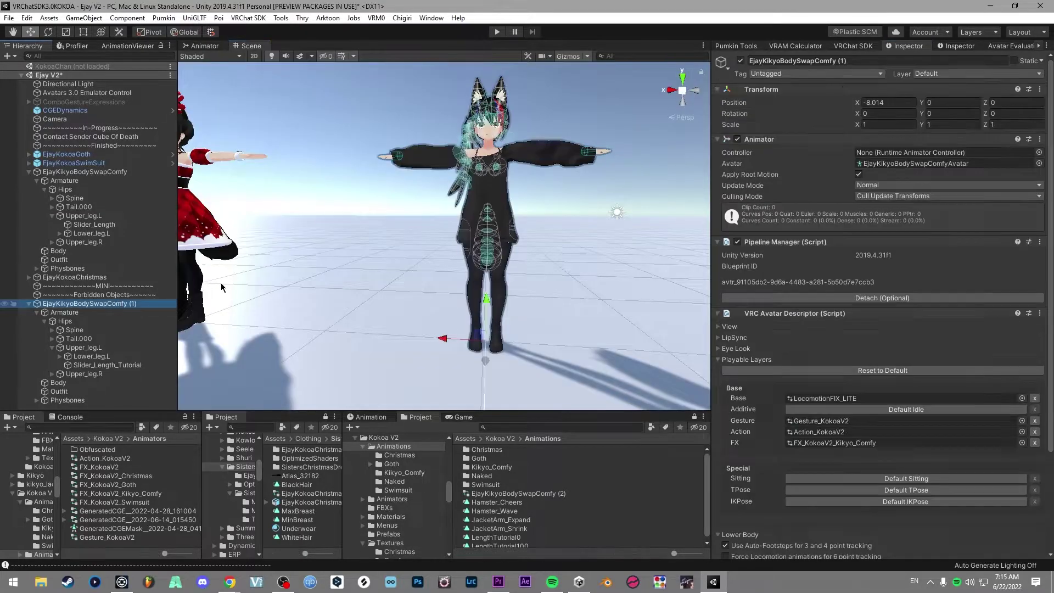
key(f)
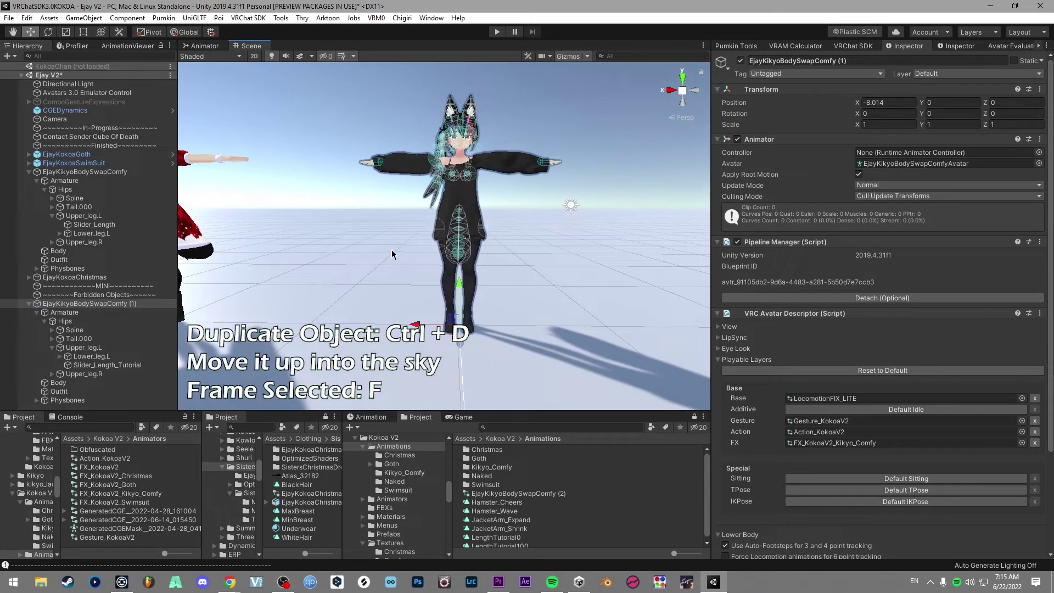
key(ctrl+d)
drag(459, 283, 466, 511)
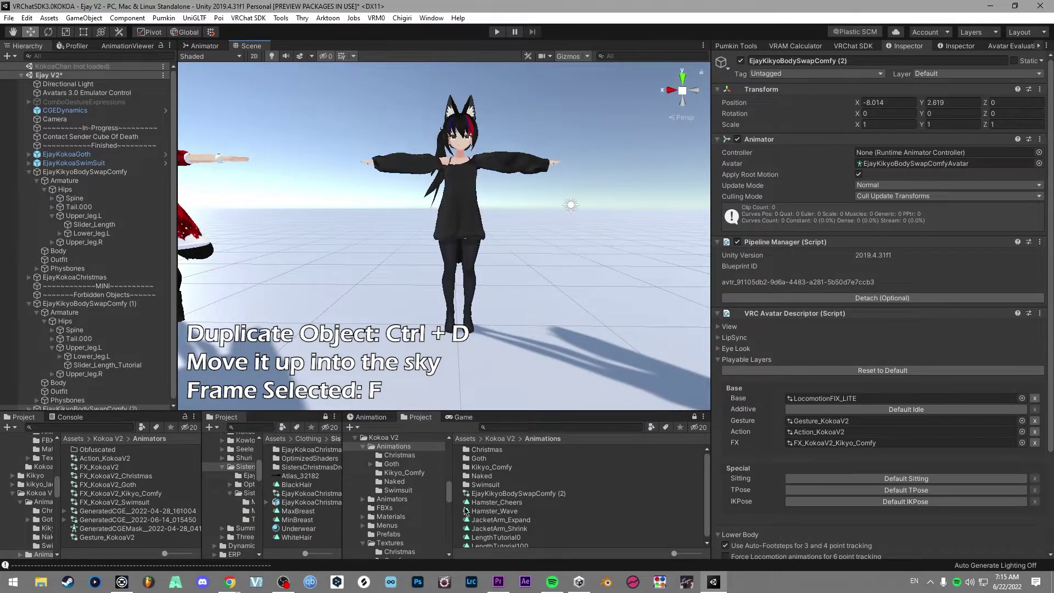
key(f)
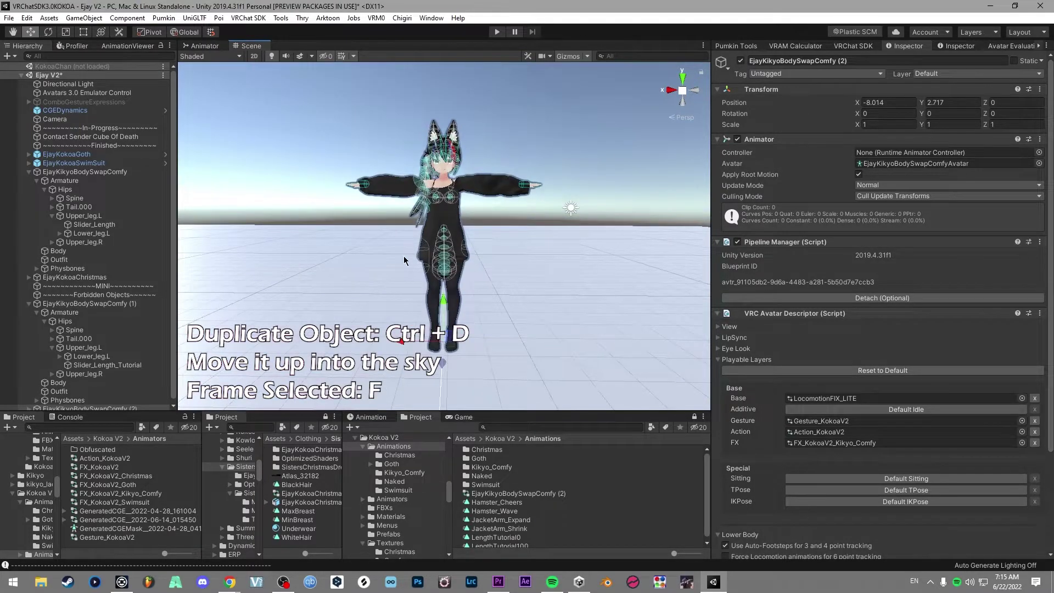
Step: Start a new animation clip for the raised copy in Kokoa V2/Animations, deleting the old LengthTutorial0 and LengthTutorial100 clips there
click(28, 407)
scroll(34, 383, down, 2)
click(366, 416)
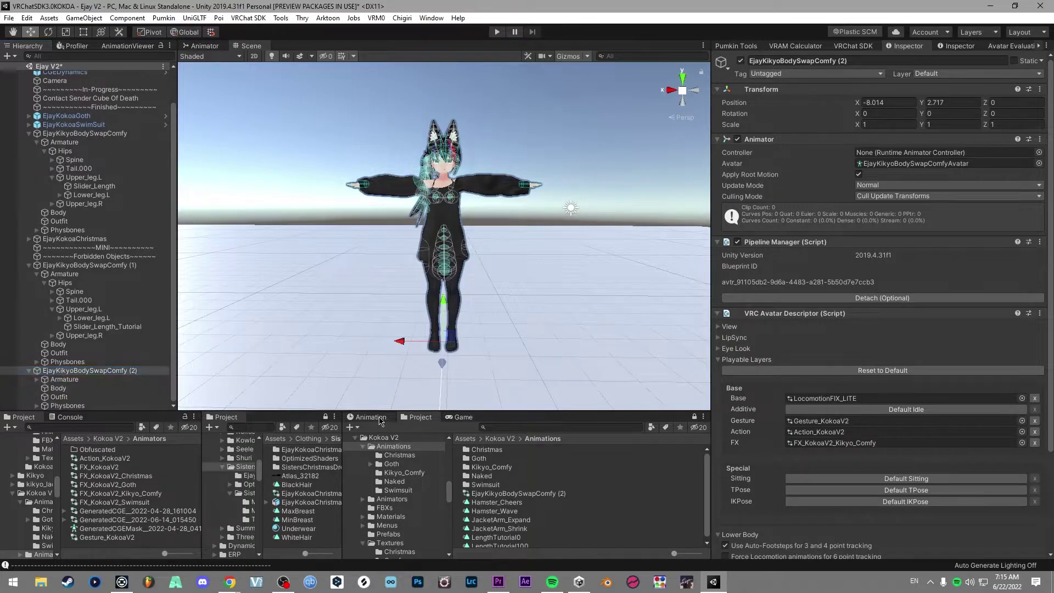
click(603, 511)
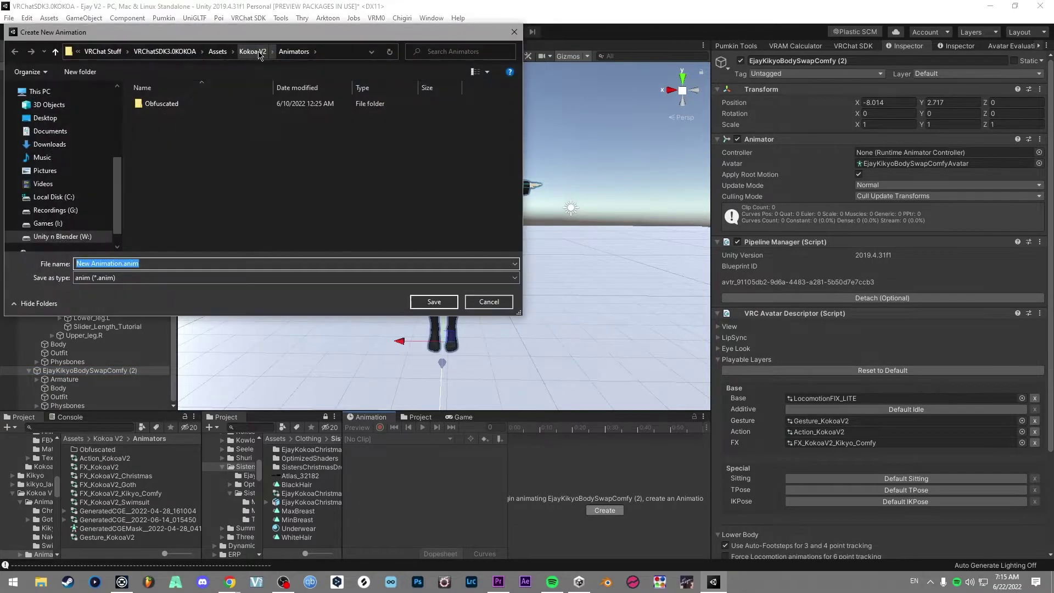
click(252, 51)
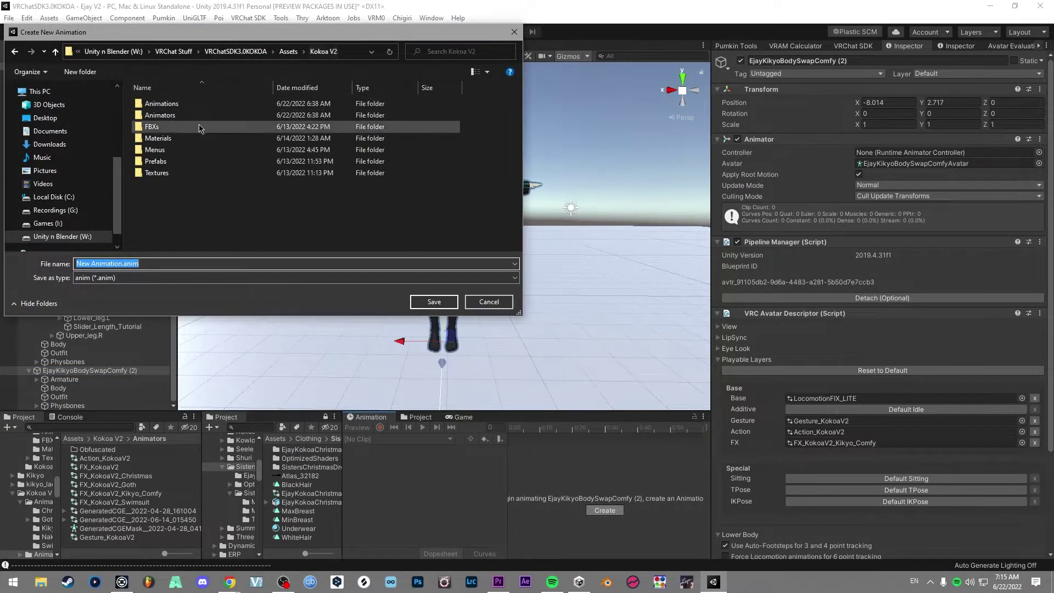
double_click(192, 106)
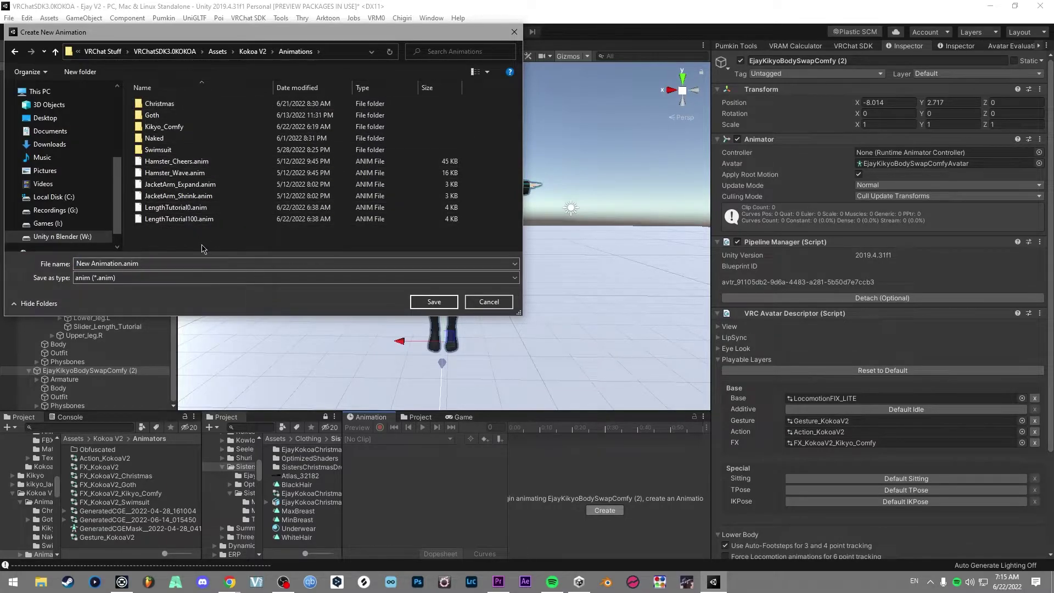
click(188, 218)
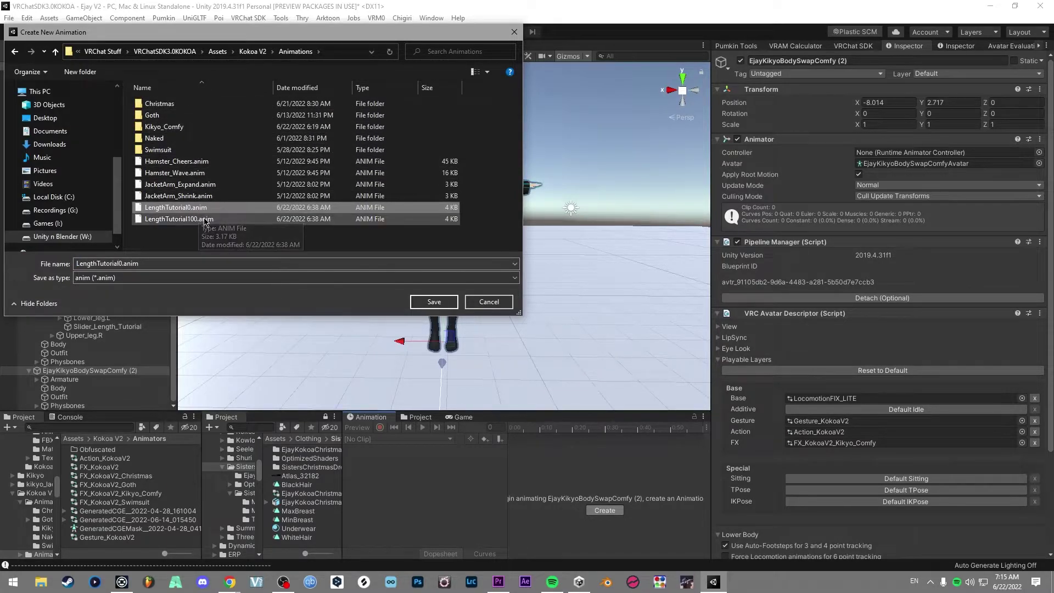
key(Delete)
key(Return)
Step: Save the new animation clip as LengthTutorial0.anim
double_click(107, 264)
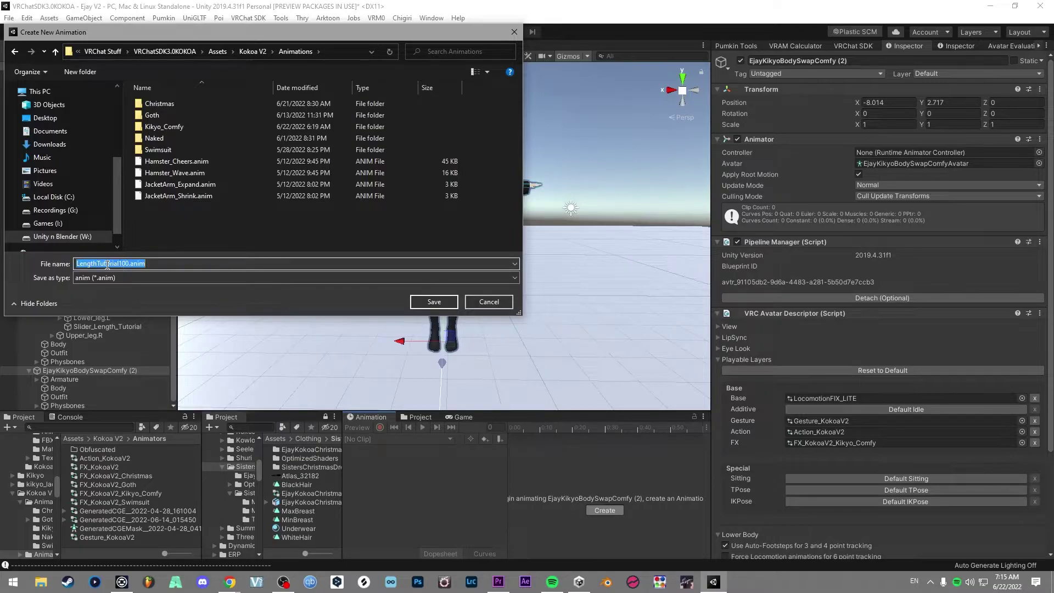
click(125, 263)
key(BackSpace)
key(BackSpace)
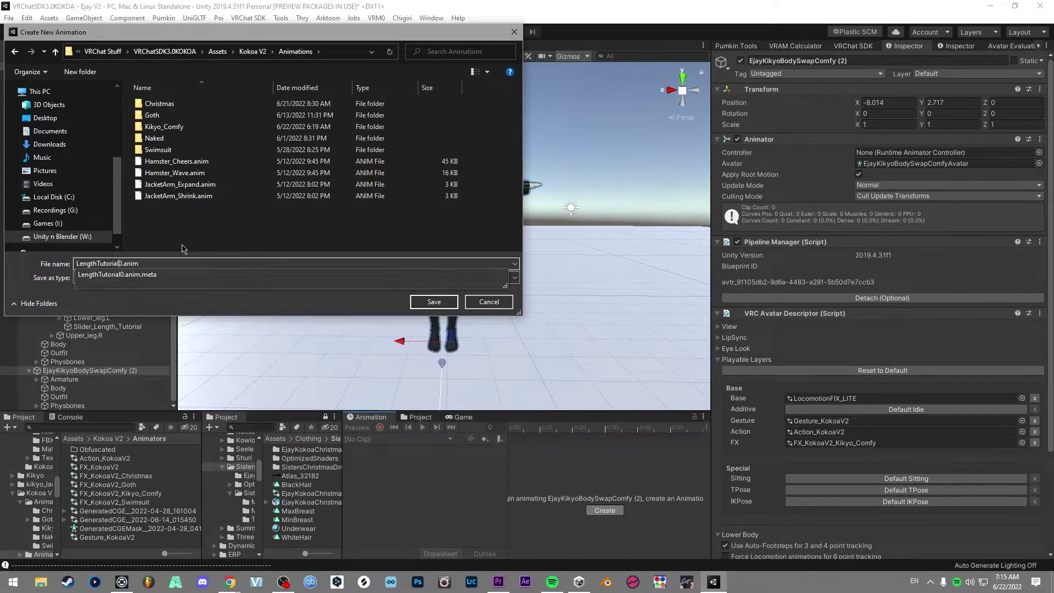
key(Return)
Step: Record the Outfit blend shapes long at 0 and short at 100 in the LengthTutorial0 clip
click(379, 427)
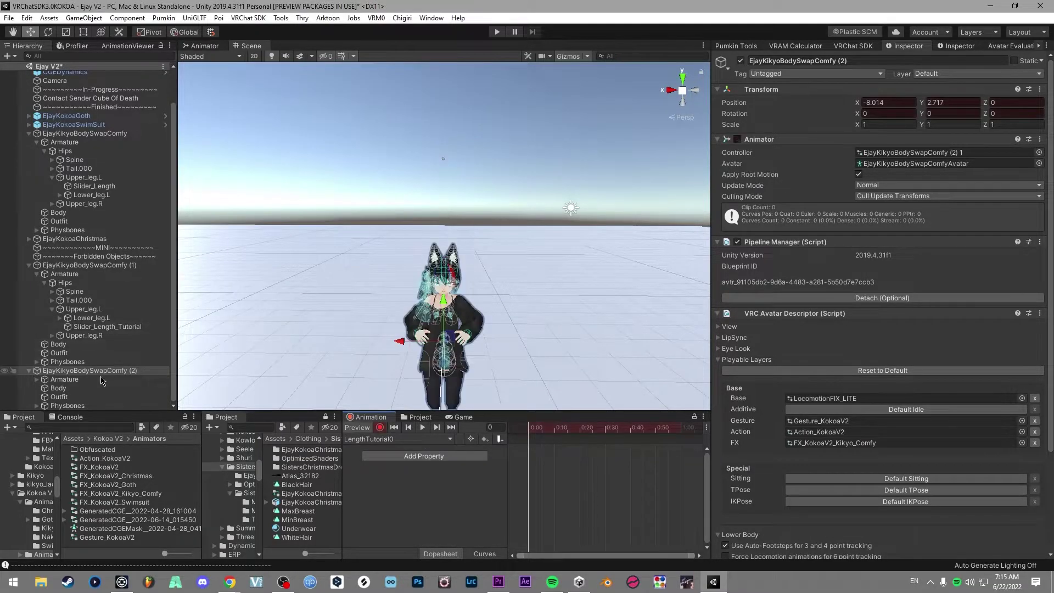
click(59, 396)
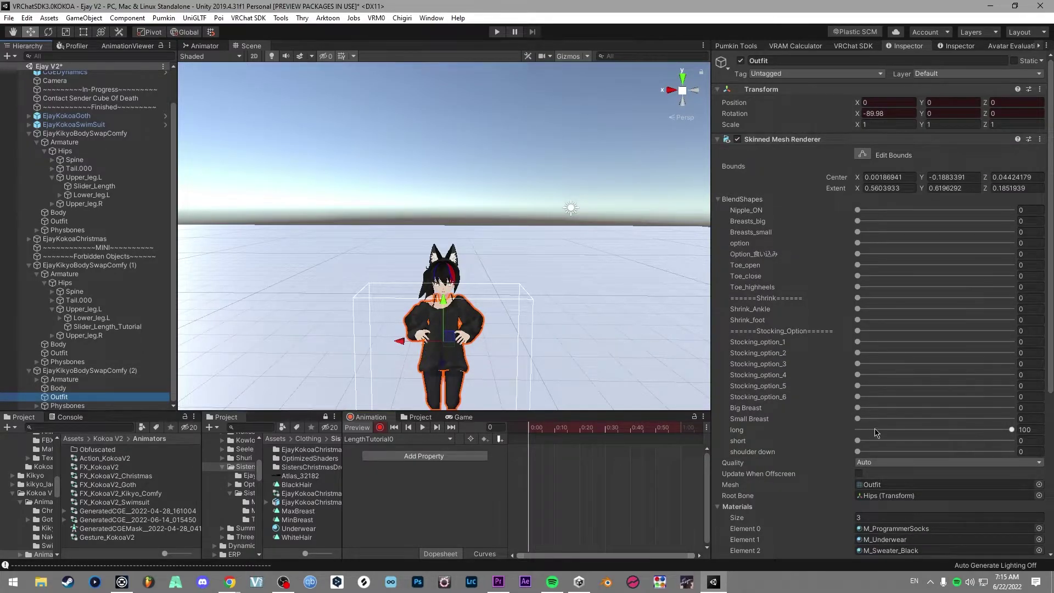
drag(876, 434, 1022, 439)
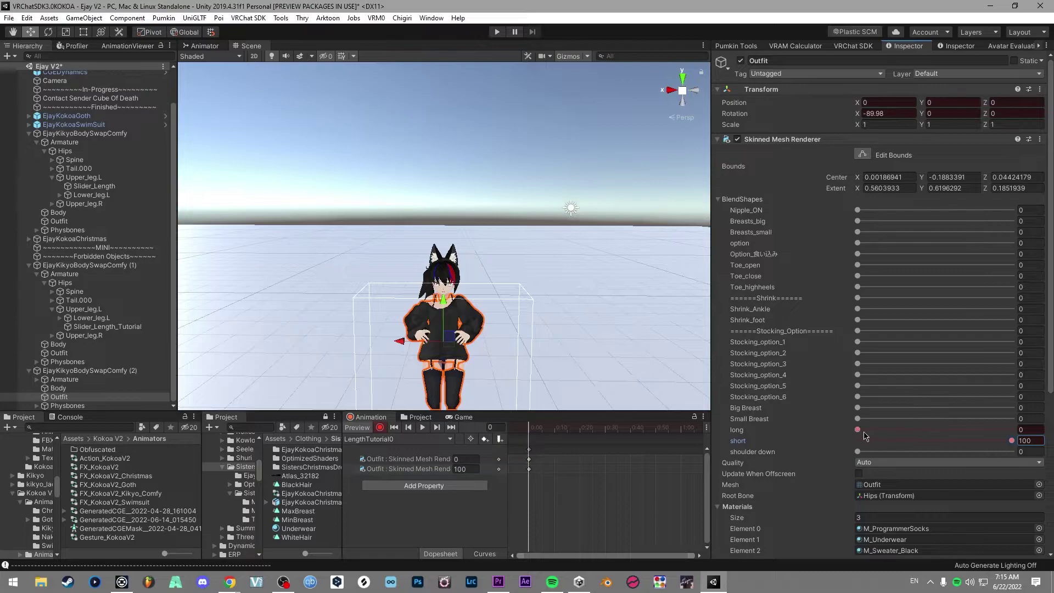
Step: Create a second animation clip named LengthTutorial100.anim in the same folder
click(118, 263)
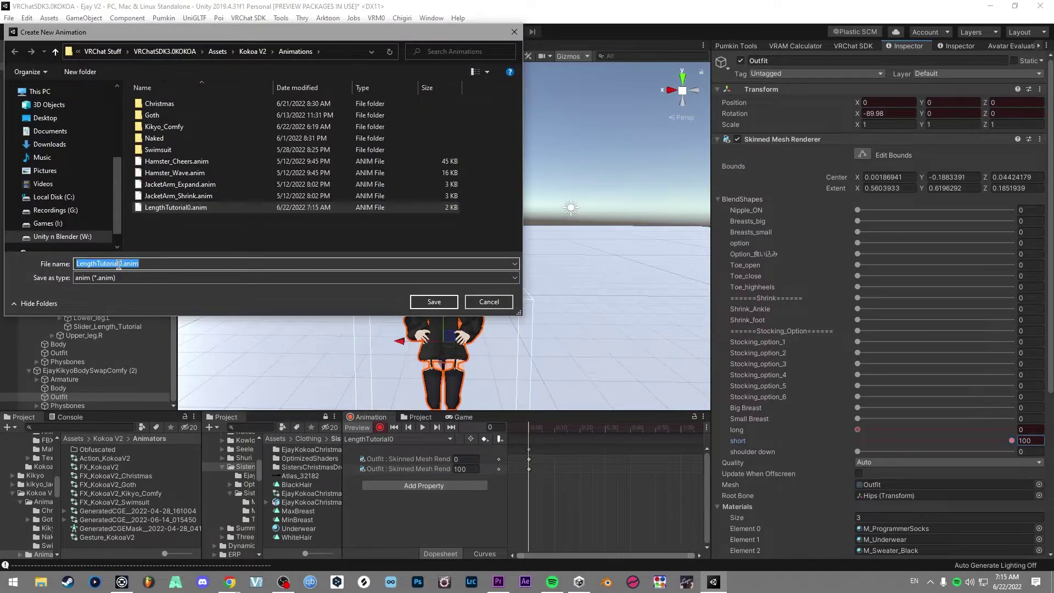
click(118, 264)
text(100)
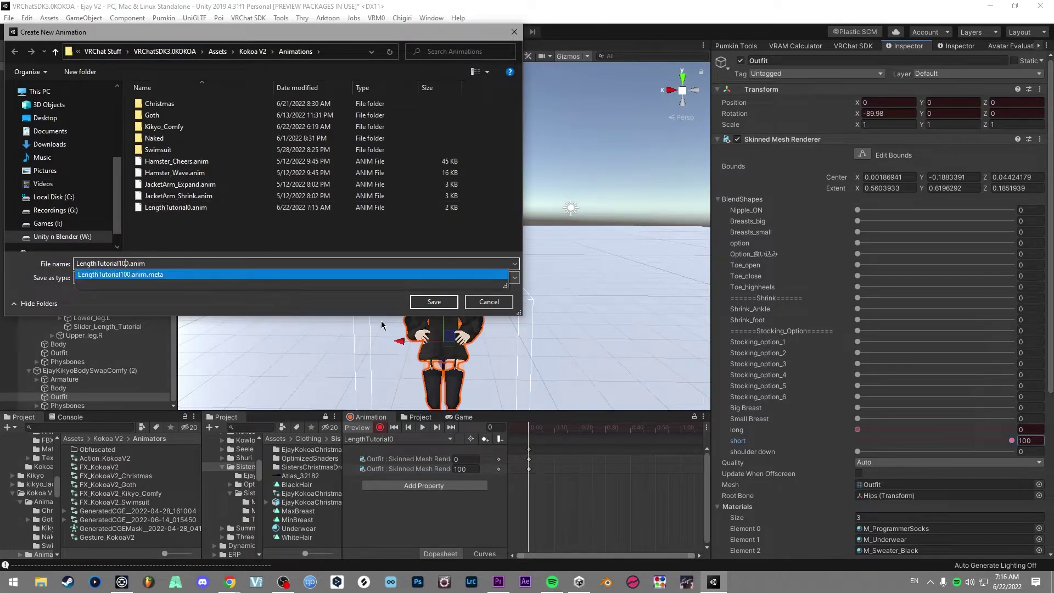
key(Return)
Step: Record the Outfit blend shapes long at 100 and short at 0 in the LengthTutorial100 clip
click(381, 427)
drag(1011, 429, 1022, 429)
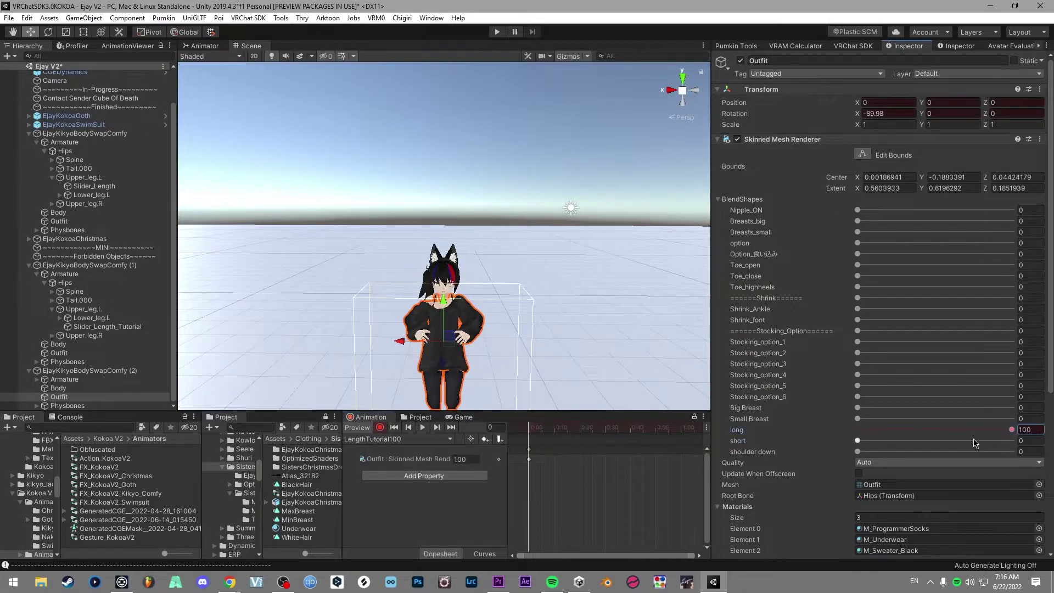
drag(857, 440, 634, 435)
Step: Delete the raised copy EjayKikyoBodySwapComfy (2) and reselect the blend tree in the remaining duplicate's FX controller
click(90, 371)
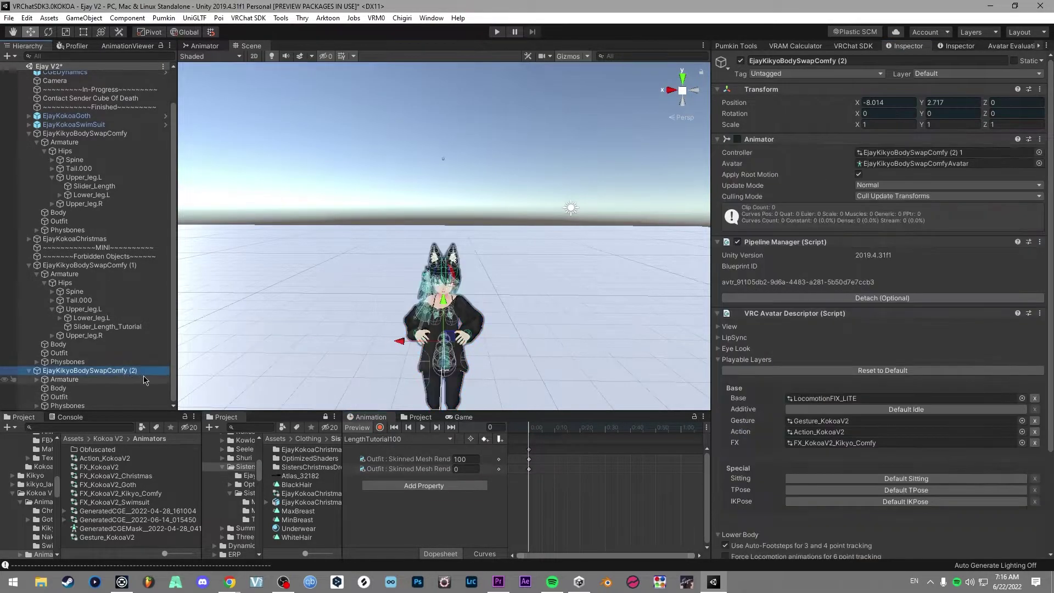
key(Delete)
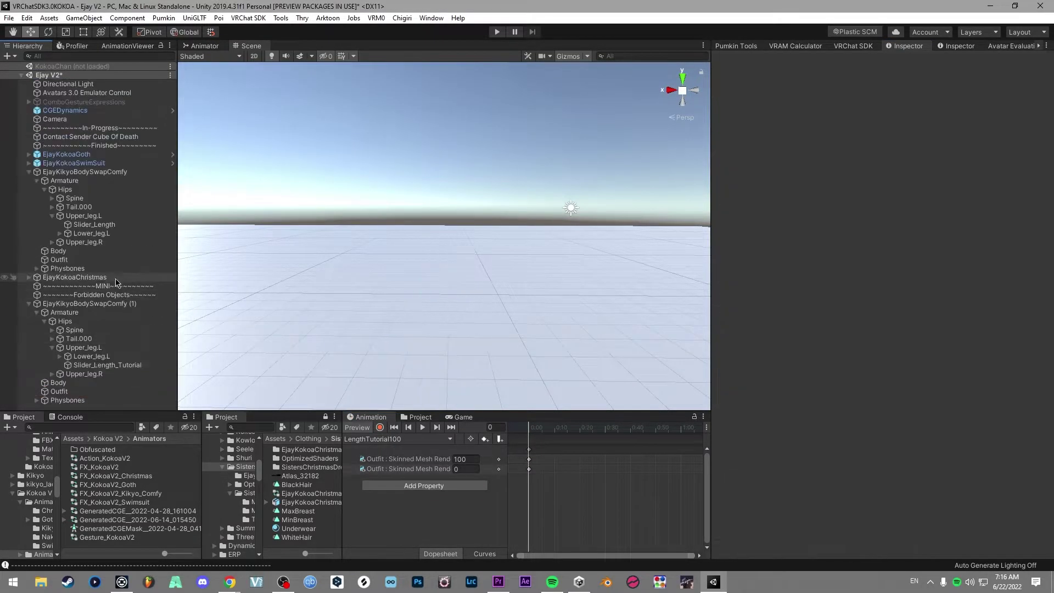
click(114, 308)
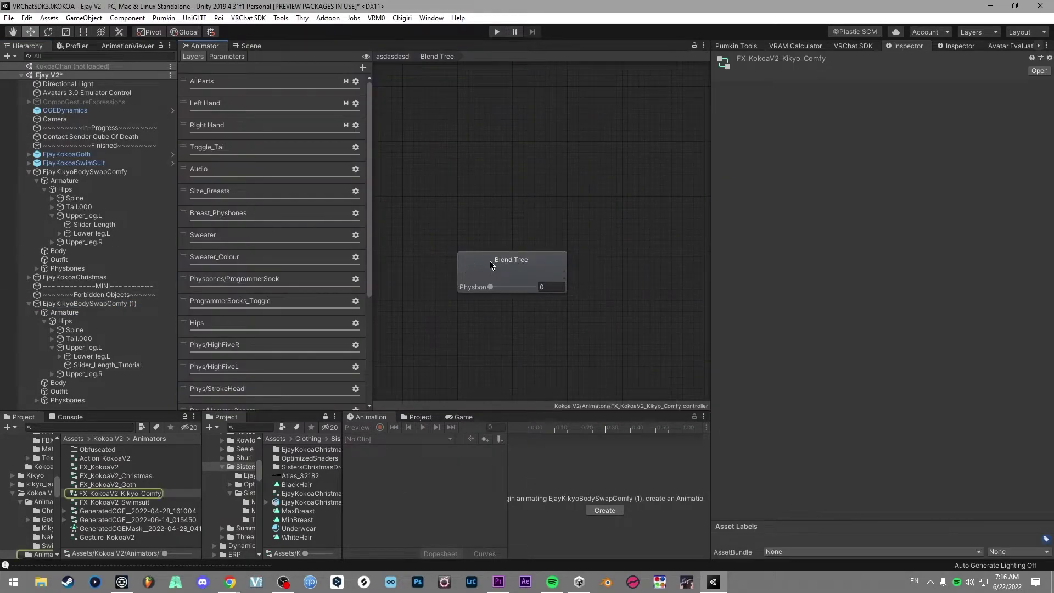
click(489, 261)
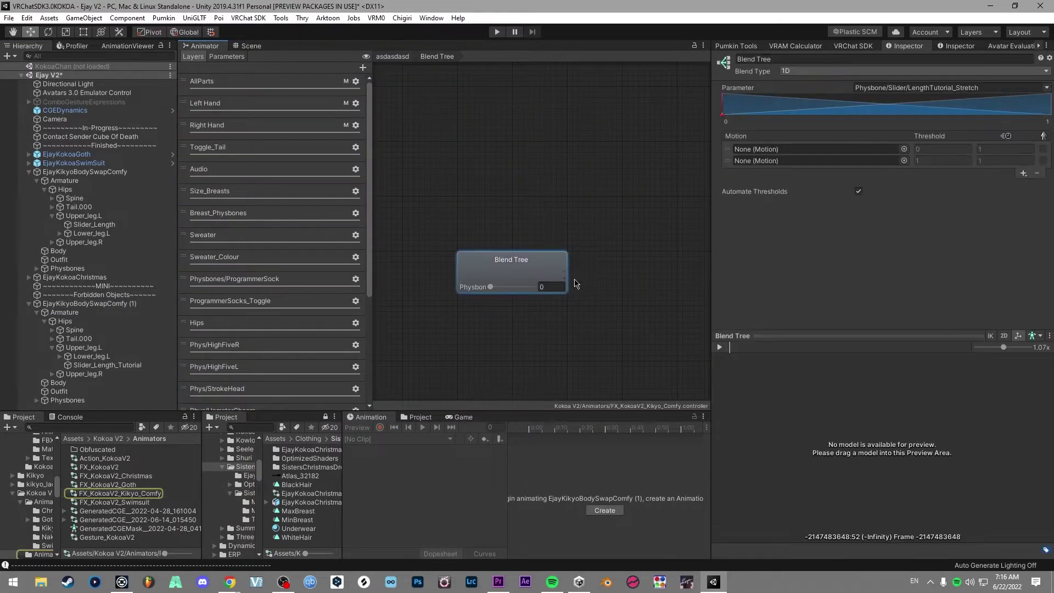
click(903, 161)
scroll(255, 274, down, 5)
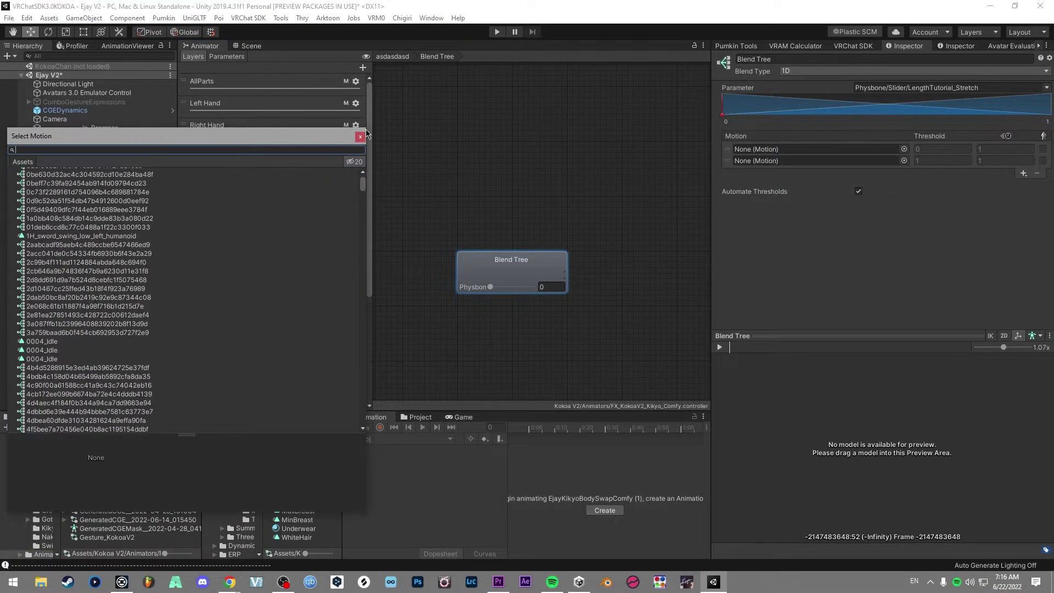
click(360, 136)
Step: Assign LengthTutorial0 to the blend tree's first motion field and LengthTutorial100 to the second
click(419, 417)
scroll(517, 477, down, 1)
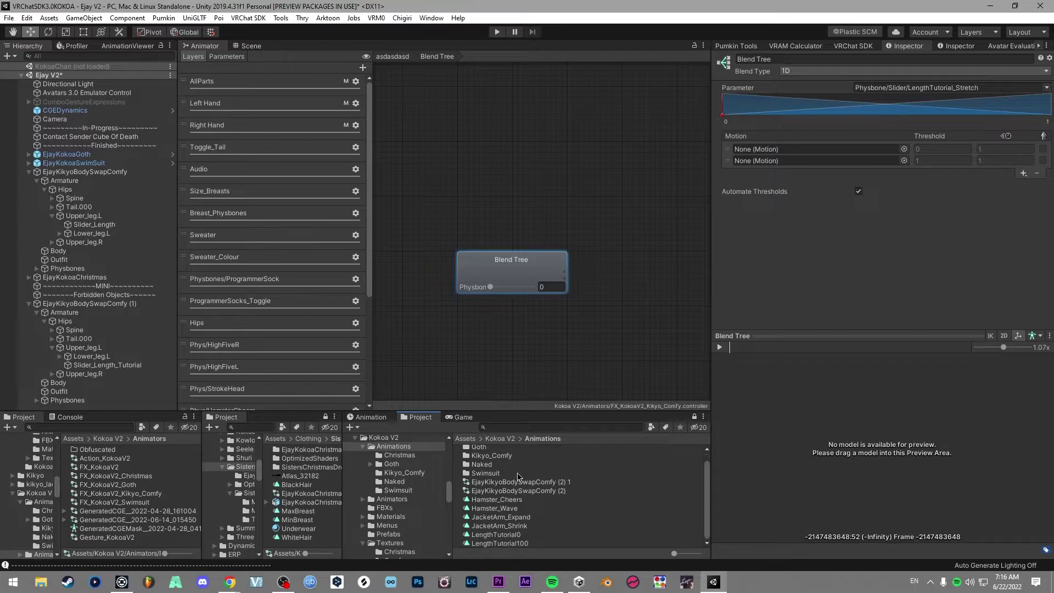
drag(519, 535, 784, 154)
drag(520, 545, 785, 160)
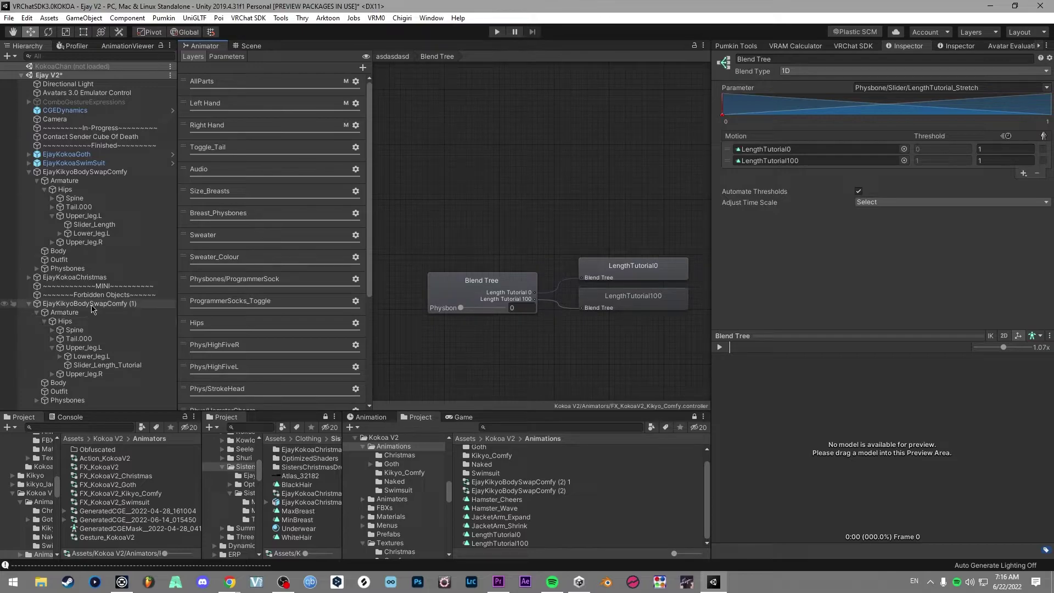
Step: Preview the blend tree on EjayKikyoBodySwapComfy (1), sweeping its parameter from 0 to 1 and back to 0
drag(92, 309, 871, 430)
drag(937, 333, 896, 554)
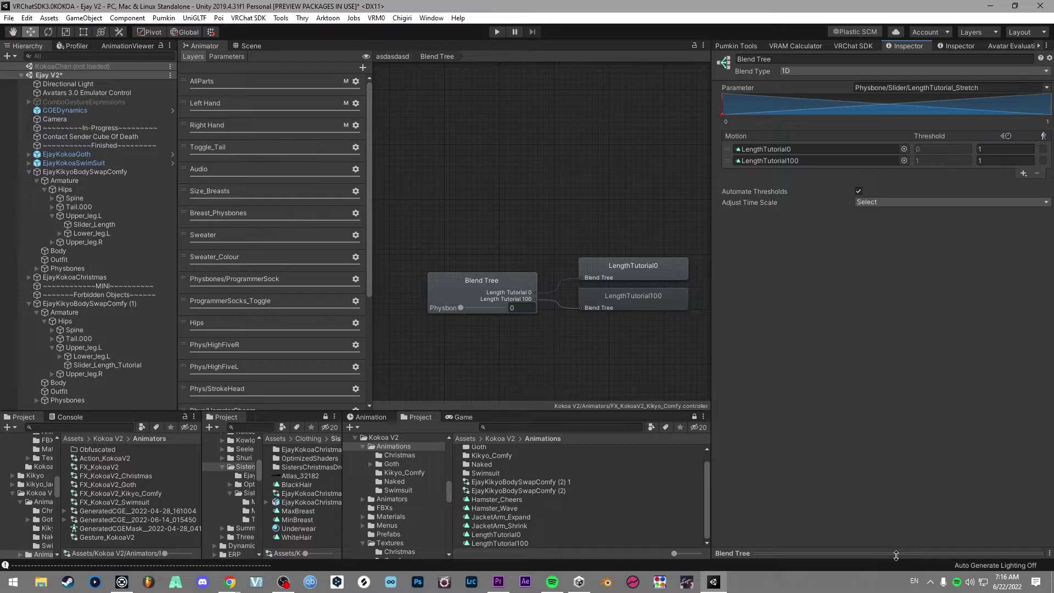
drag(914, 503, 914, 256)
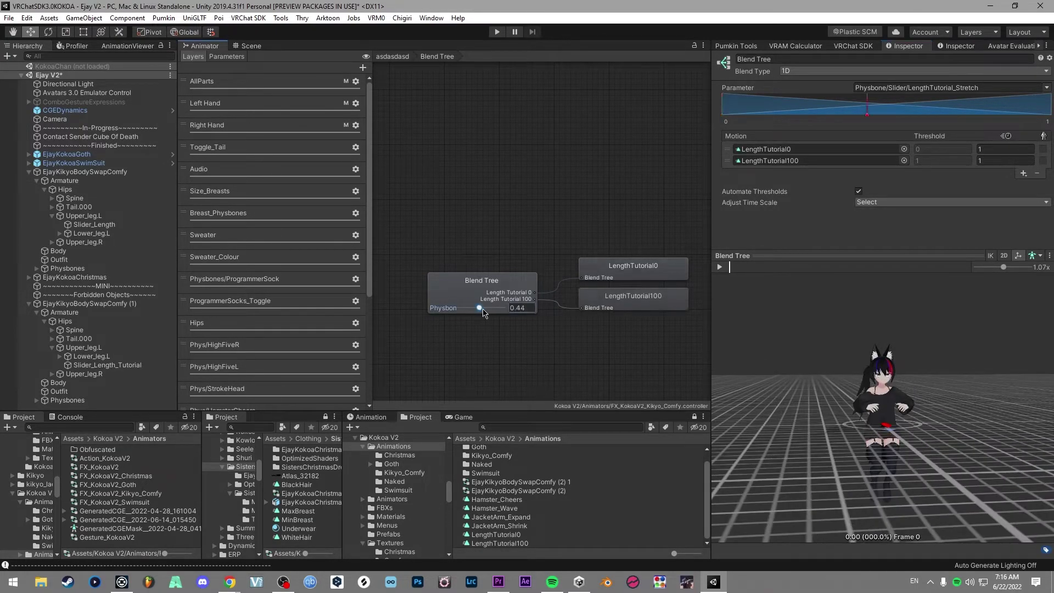
drag(460, 308, 900, 480)
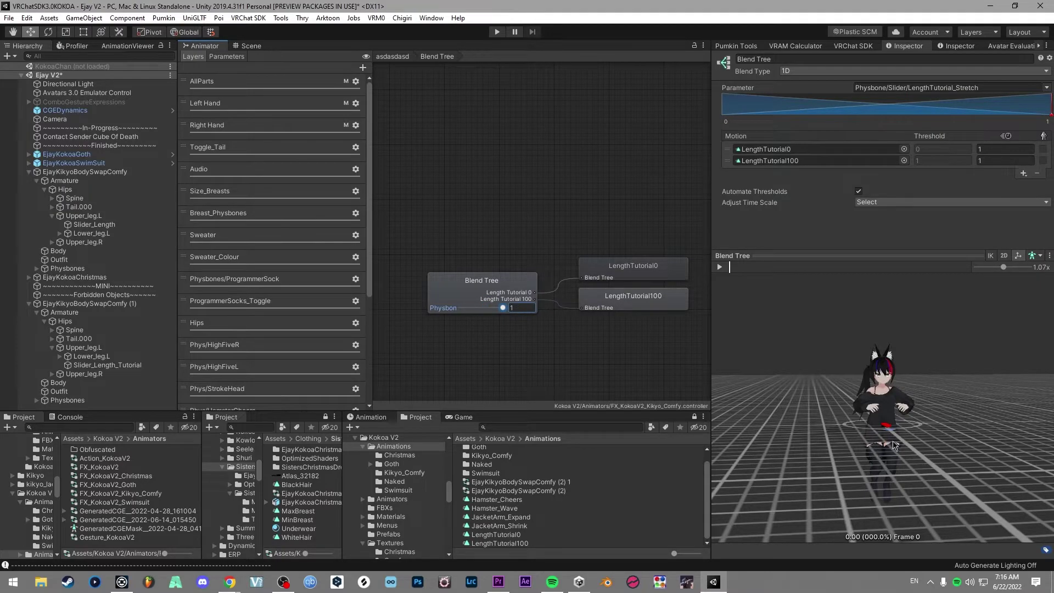
drag(502, 309, 461, 308)
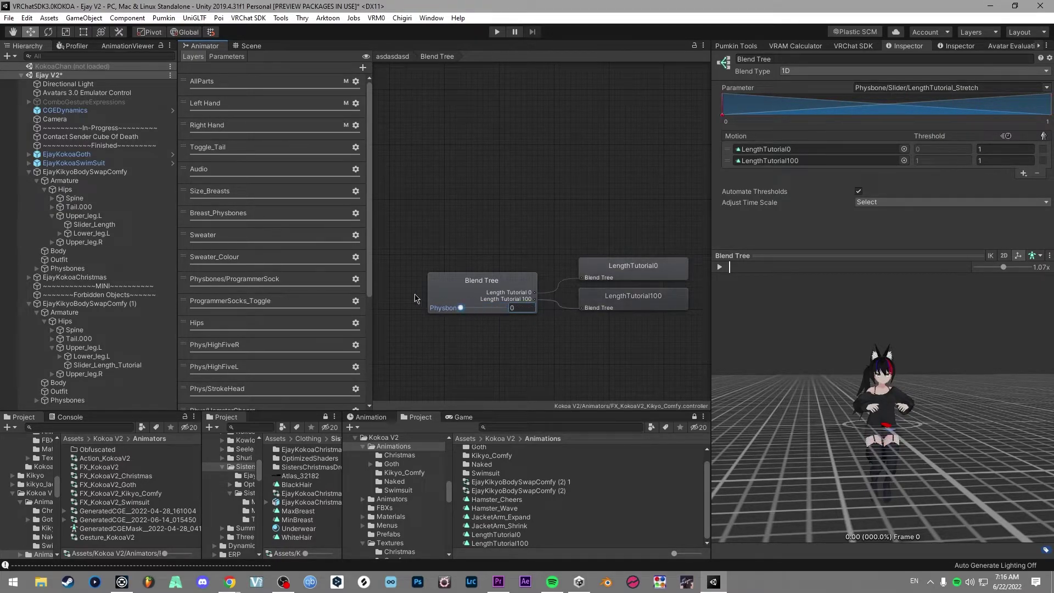
Step: Enter play mode and align the Camera object with a scene view framing the avatar's sweater and legs
click(242, 47)
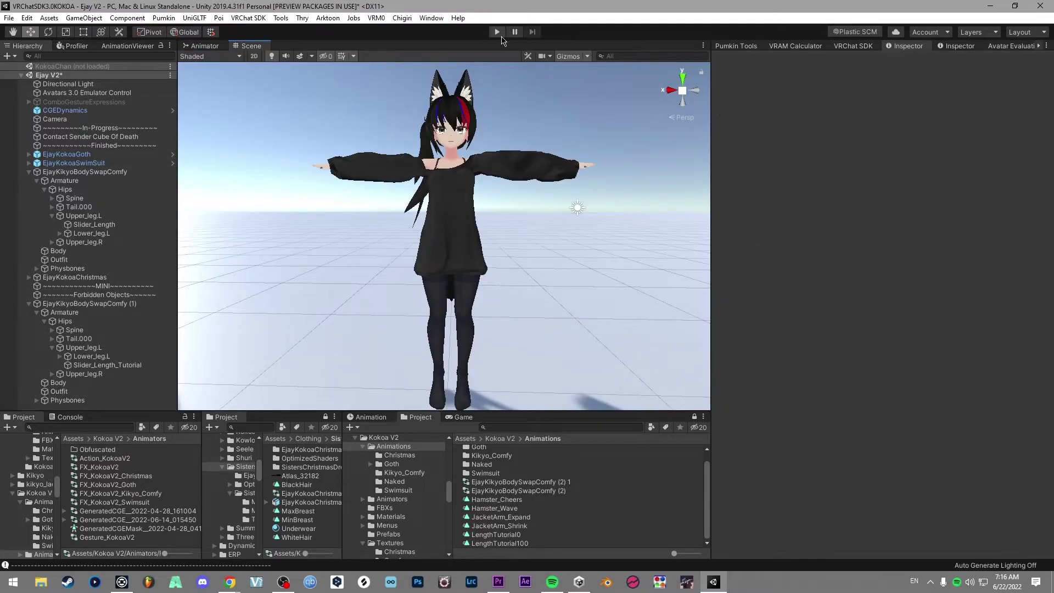
click(497, 32)
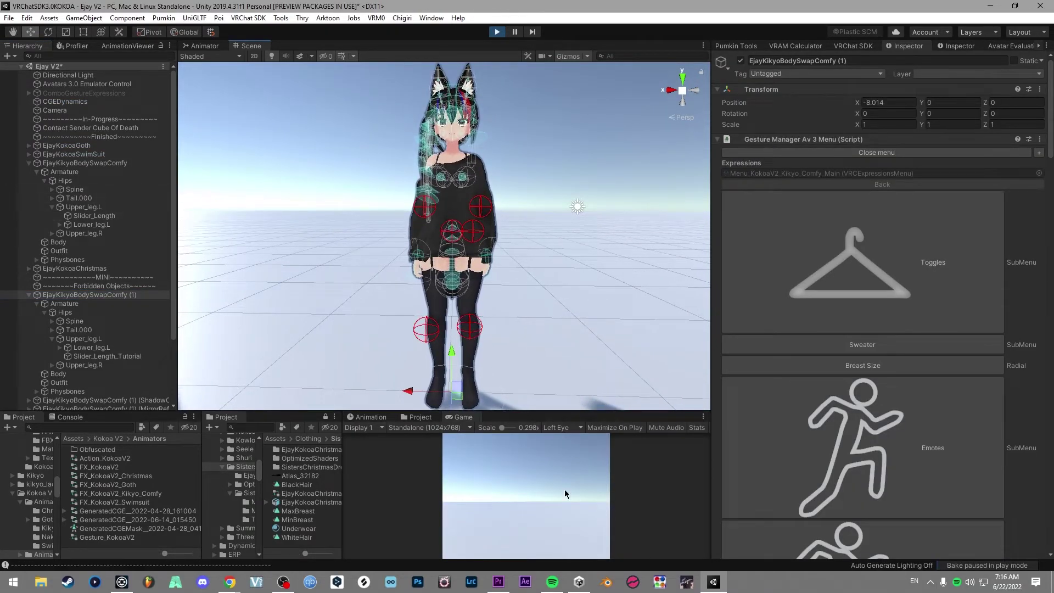
click(75, 110)
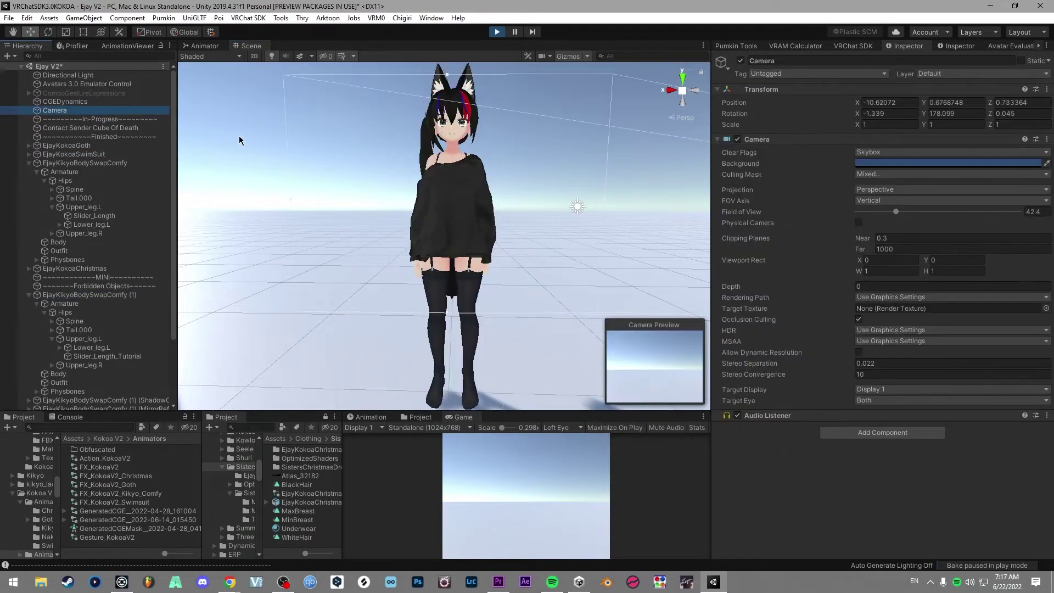
right_drag(525, 226, 538, 238)
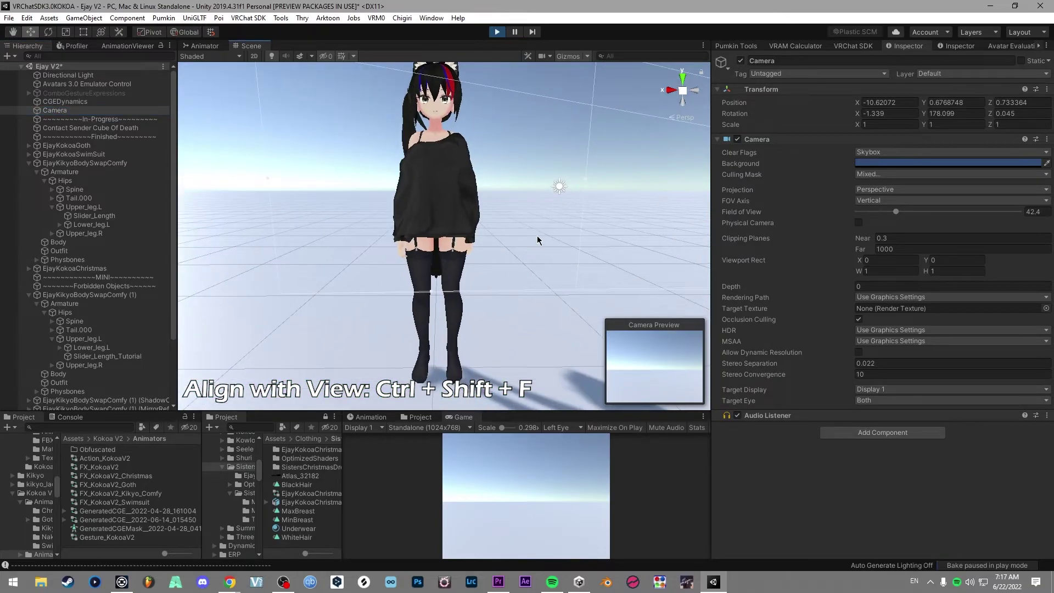
key(ctrl+shift+f)
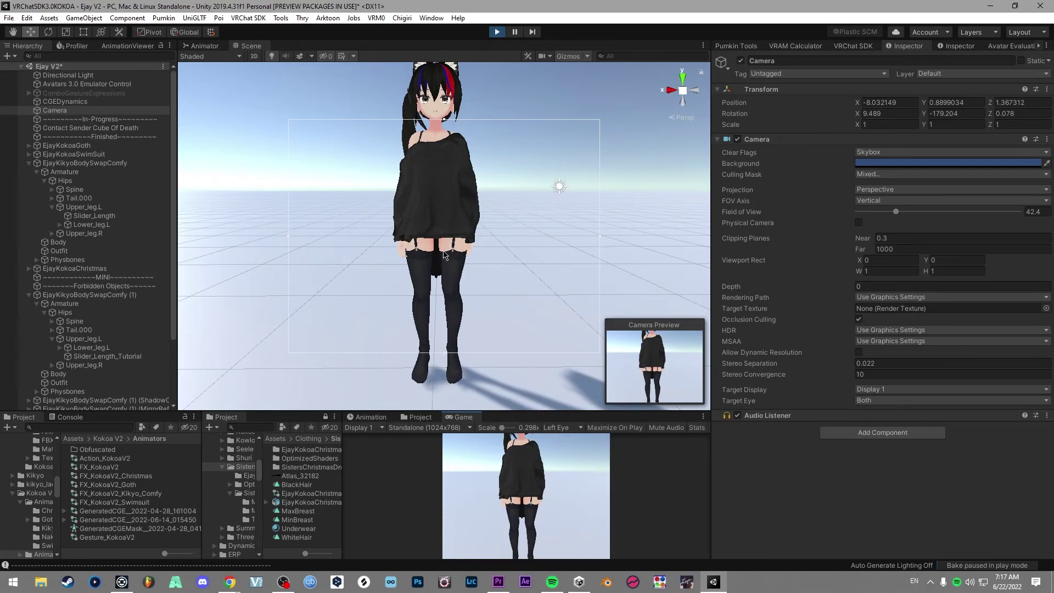
Step: Deselect the camera and examine how the sweater length responds to the phys bone in play mode
click(320, 222)
key(s)
right_drag(320, 132, 343, 131)
key(w)
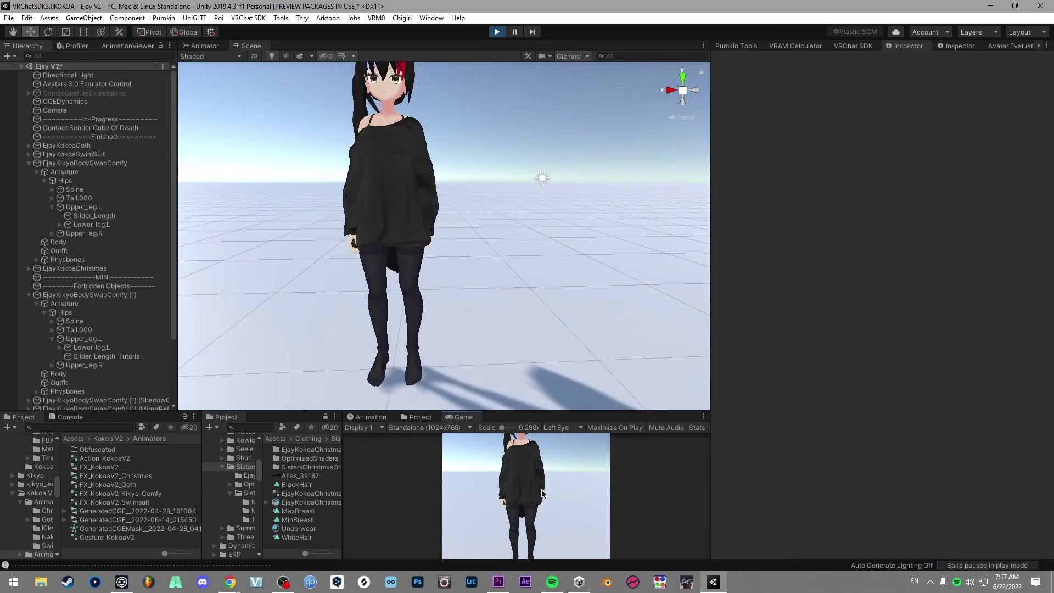